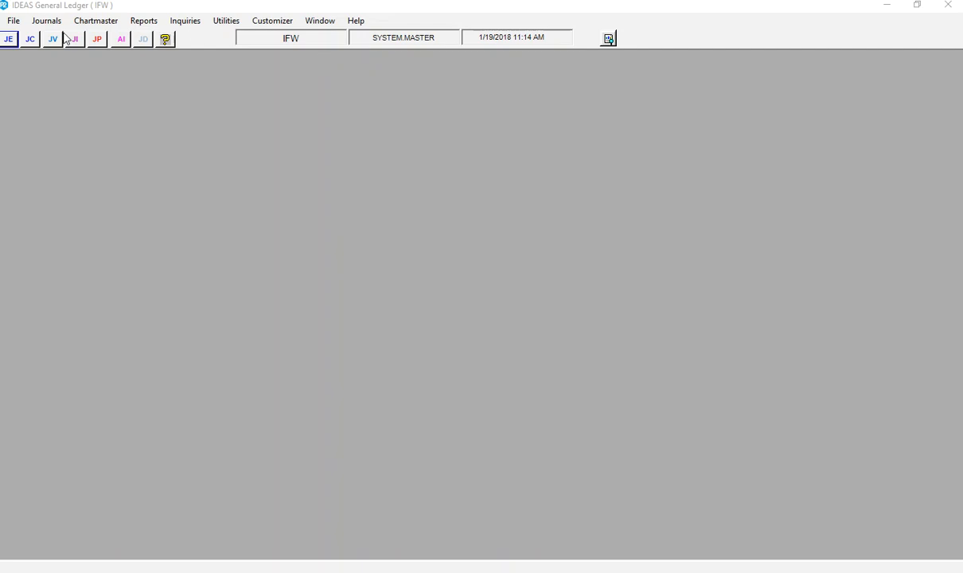
# Step: Open Journal Entry Processing, choose entity 01 and the OP_ORG journal, and close the window without saving a batch
pyautogui.click(48, 24)
pyautogui.click(51, 37)
pyautogui.click(201, 113)
pyautogui.click(189, 125)
pyautogui.click(206, 127)
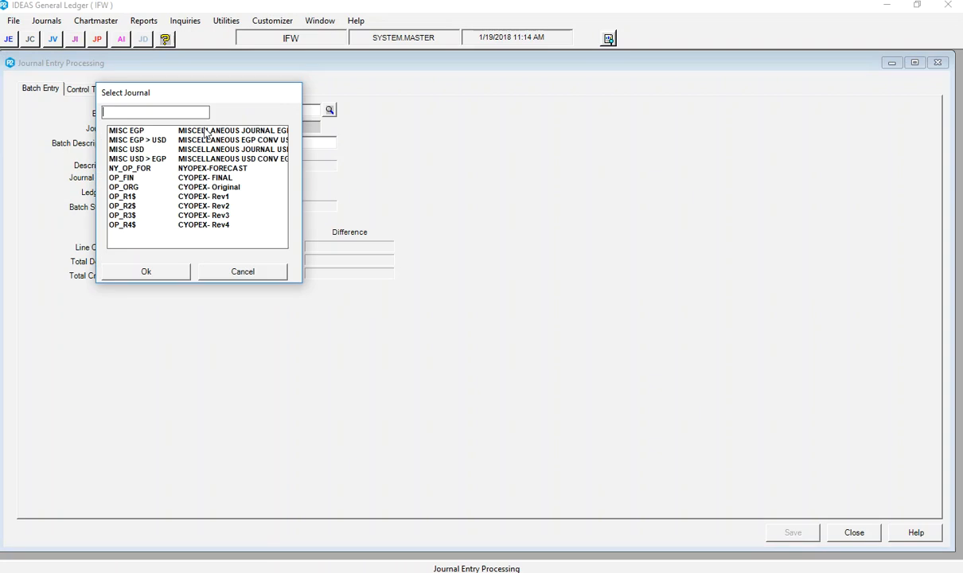
pyautogui.click(140, 187)
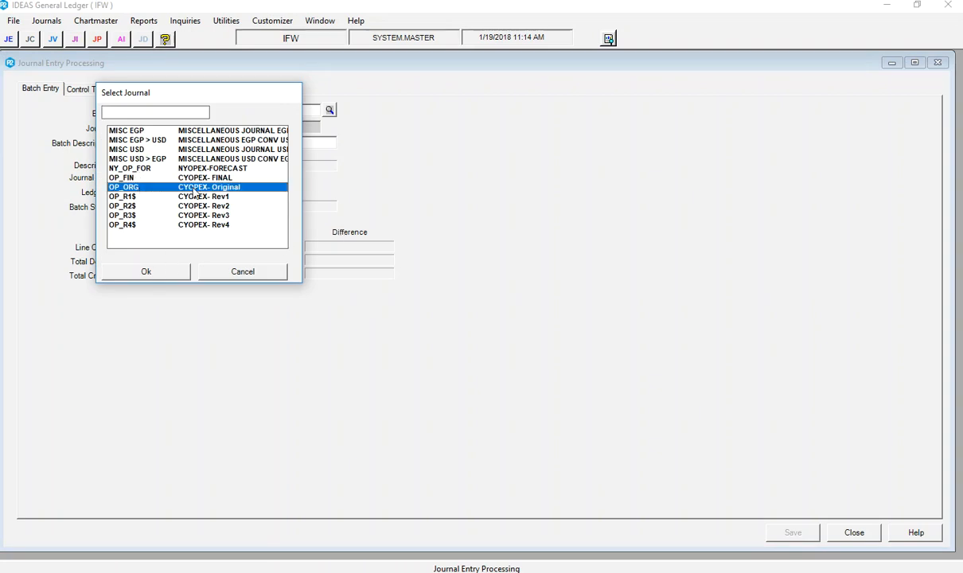
pyautogui.click(147, 271)
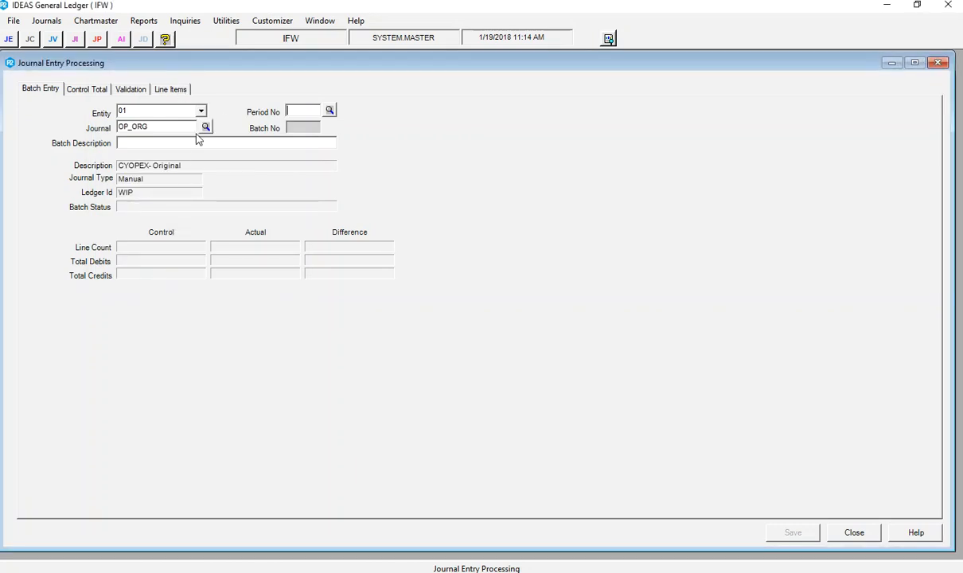
pyautogui.click(863, 536)
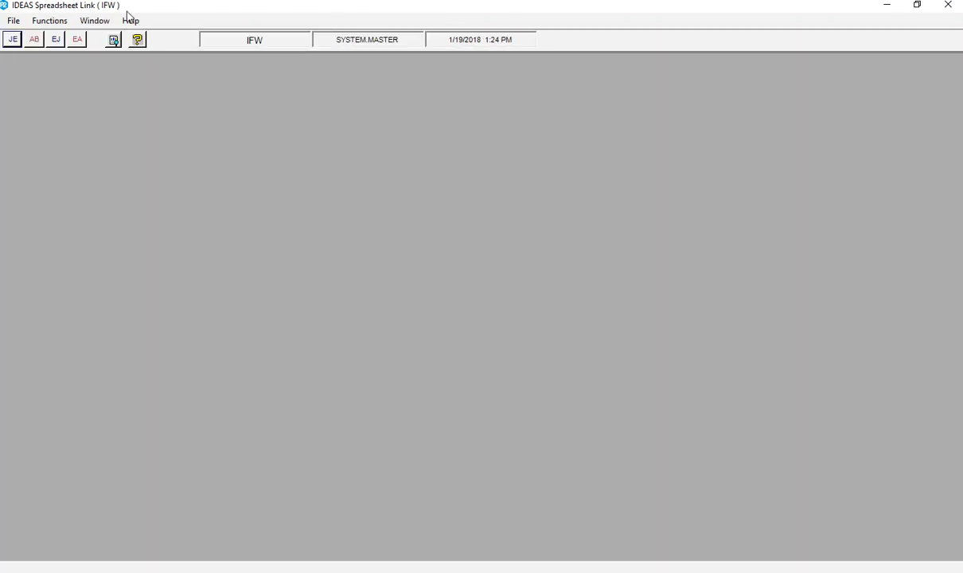
# Step: Switch to the Budget upload template workbook in Excel and examine its account coding, month and Description columns
pyautogui.click(41, 22)
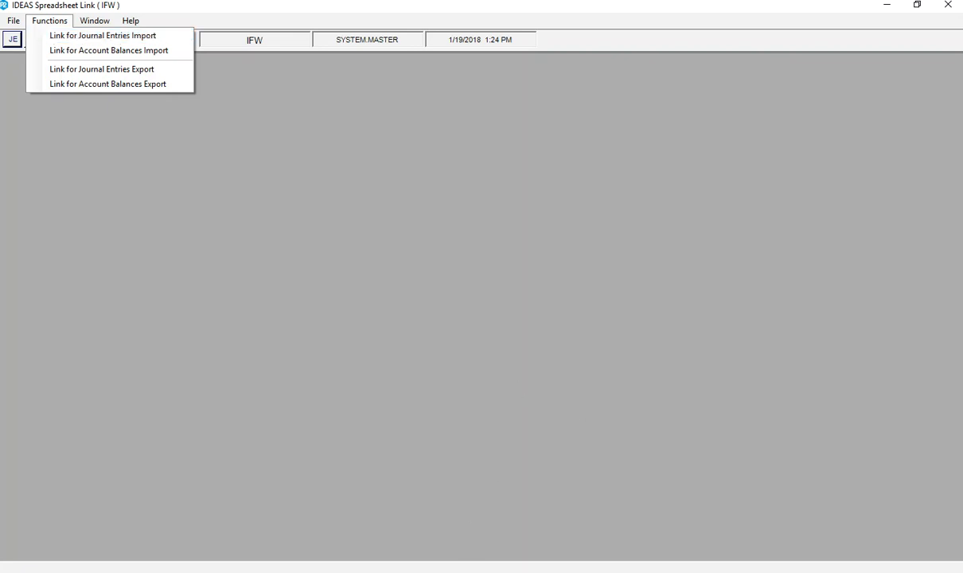
pyautogui.click(475, 572)
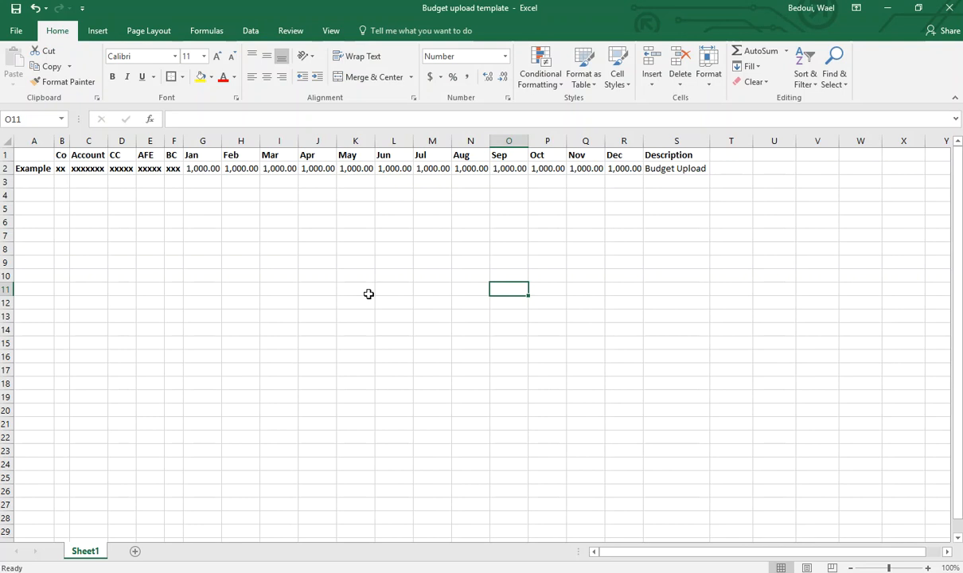
pyautogui.moveTo(61, 140); pyautogui.dragTo(174, 140)
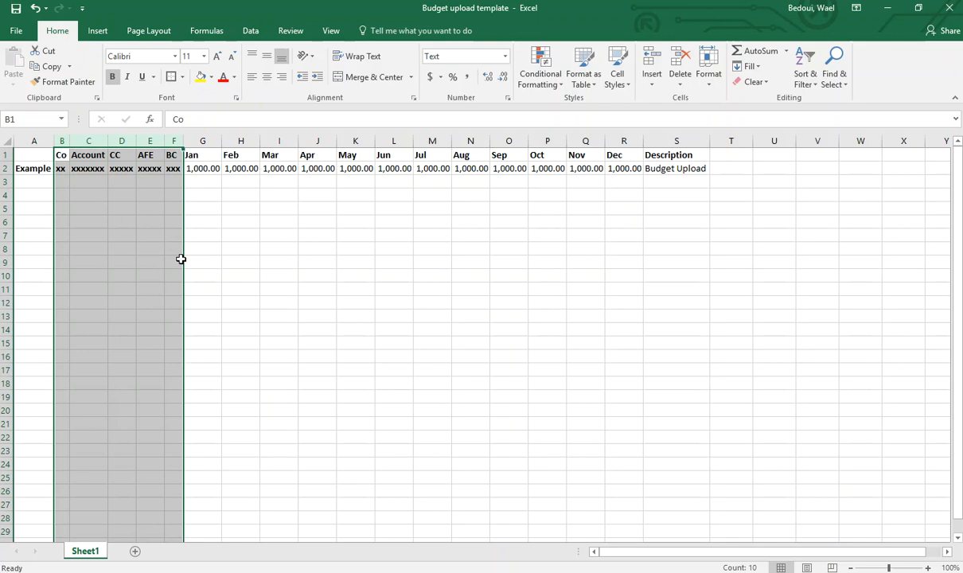
pyautogui.click(214, 141)
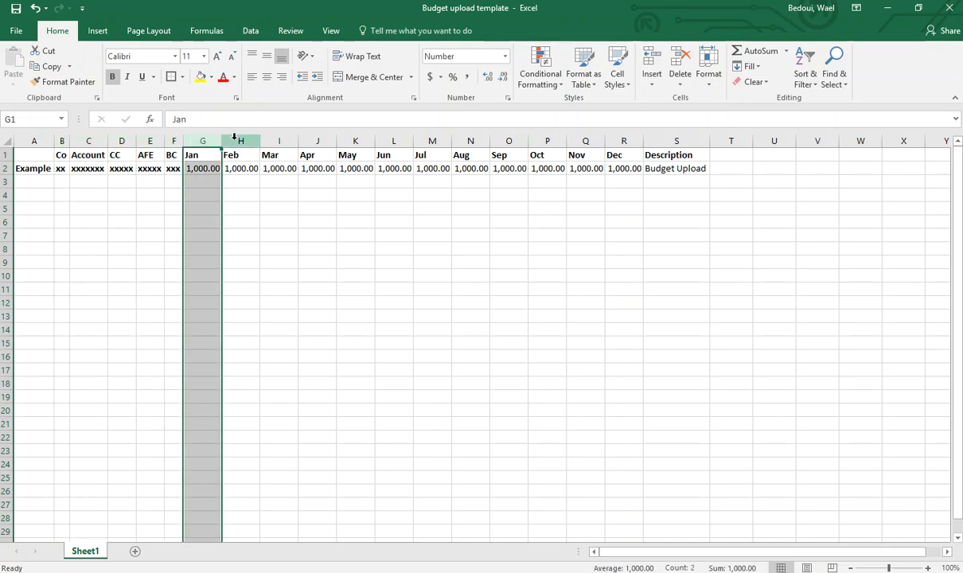
pyautogui.click(239, 141)
pyautogui.click(283, 141)
pyautogui.click(322, 141)
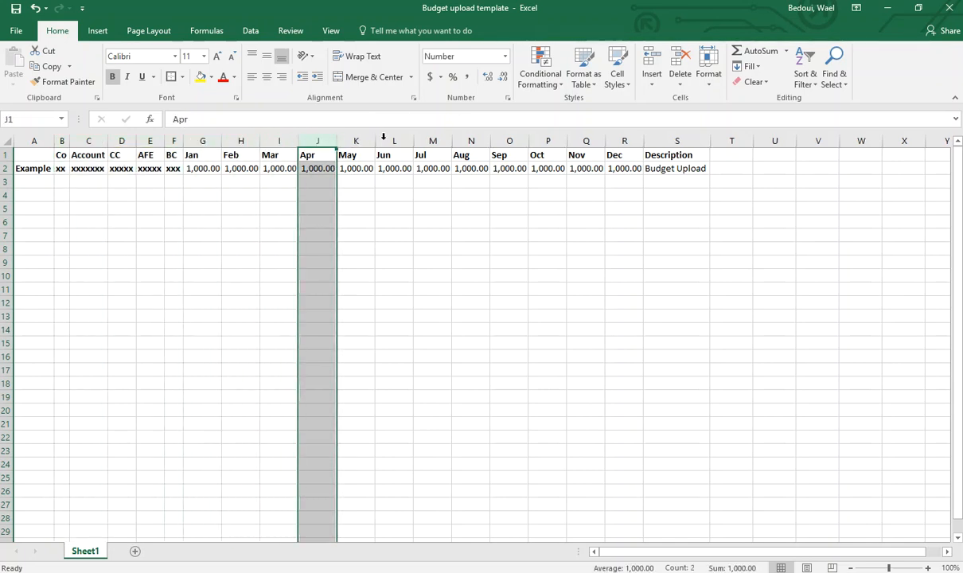
pyautogui.click(631, 141)
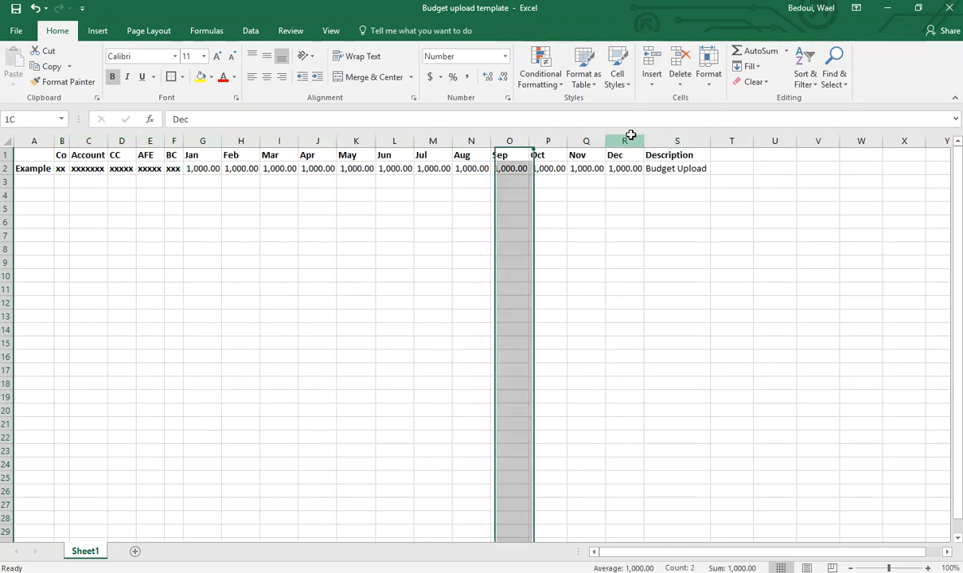
pyautogui.click(699, 141)
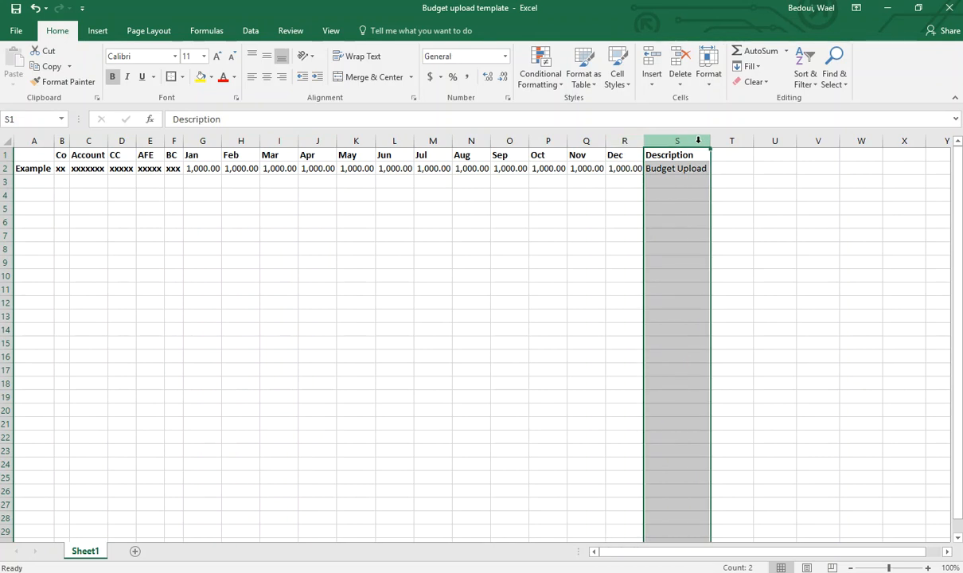
# Step: Examine the example row's description text and monthly amounts from December back to June
pyautogui.click(686, 168)
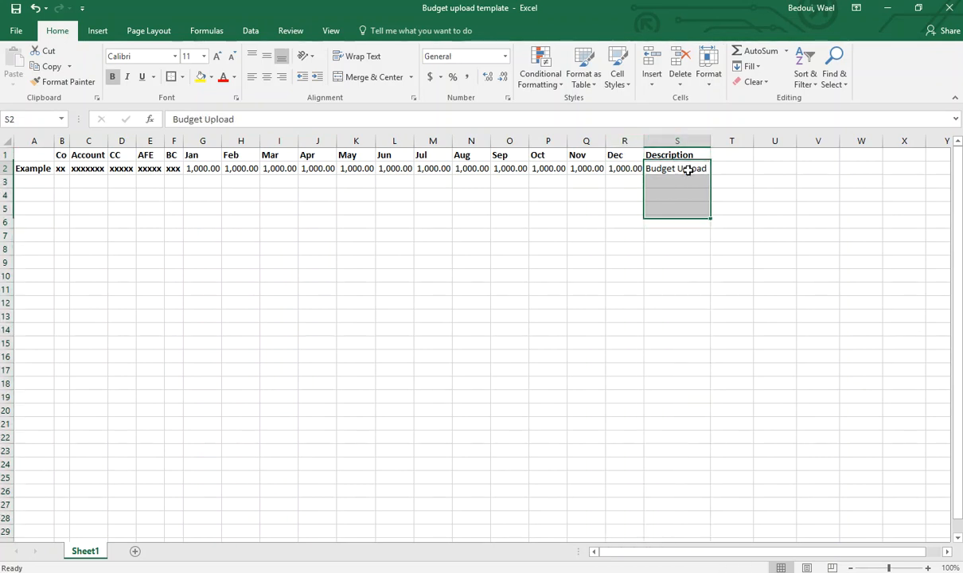
pyautogui.click(621, 169)
pyautogui.click(587, 169)
pyautogui.click(540, 169)
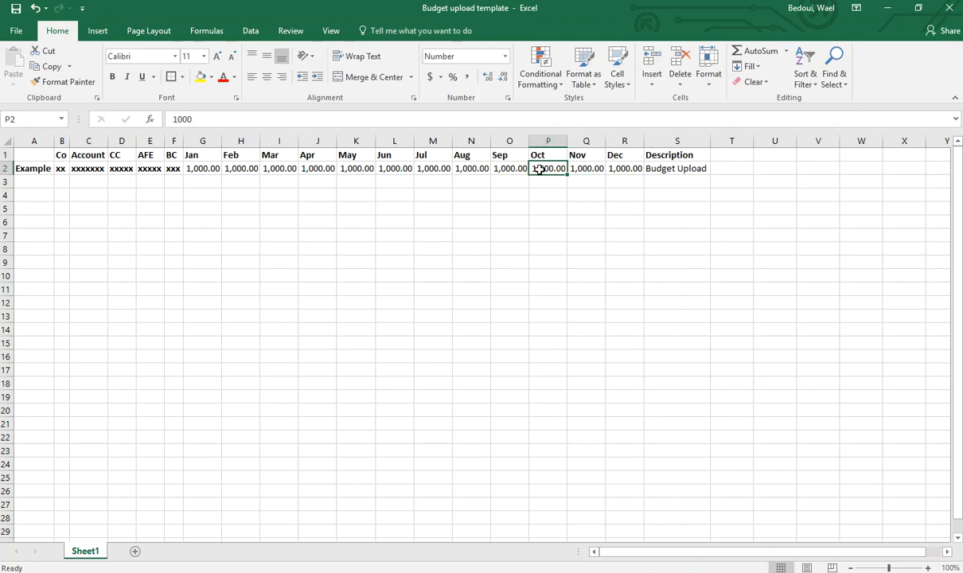
pyautogui.click(500, 168)
pyautogui.click(456, 168)
pyautogui.click(441, 169)
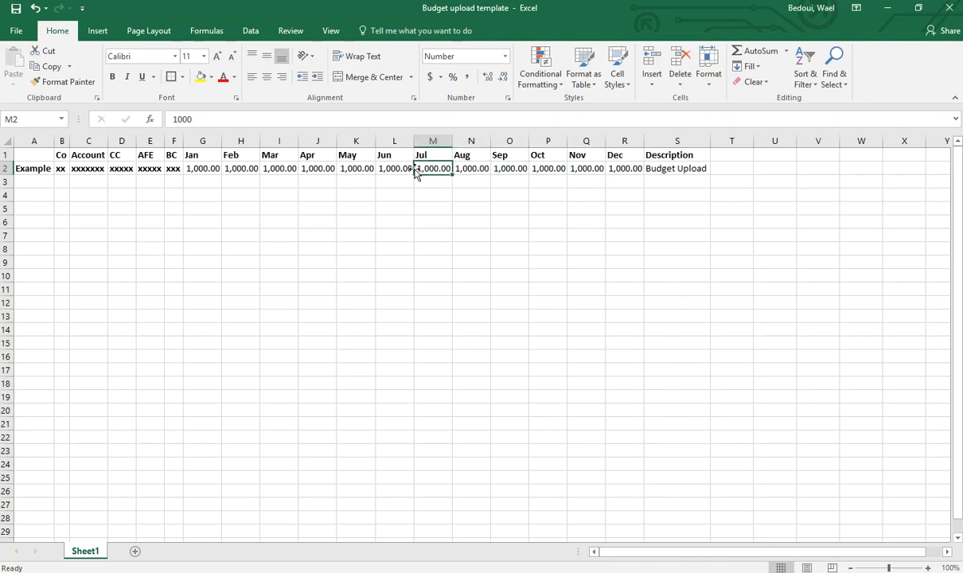
pyautogui.click(392, 169)
pyautogui.click(704, 165)
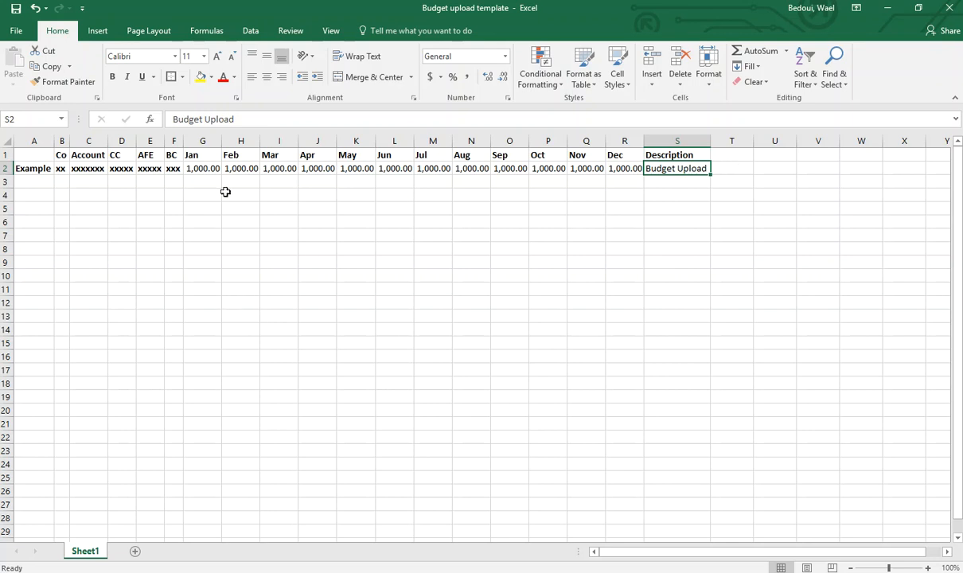
# Step: Review the month columns one at a time from Jan to Jul
pyautogui.click(199, 140)
pyautogui.click(245, 141)
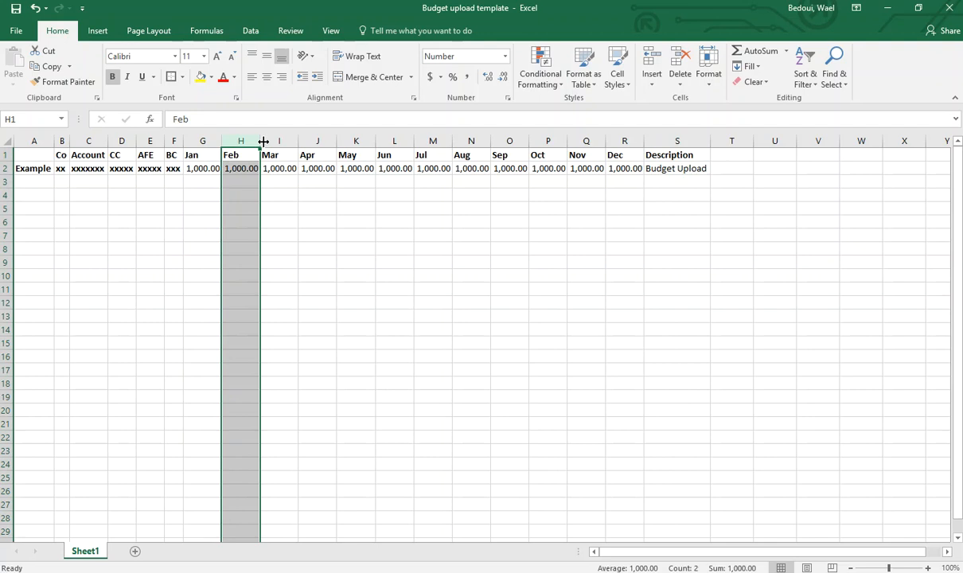
pyautogui.click(278, 141)
pyautogui.click(319, 141)
pyautogui.click(358, 141)
pyautogui.click(396, 141)
pyautogui.click(438, 141)
pyautogui.click(387, 319)
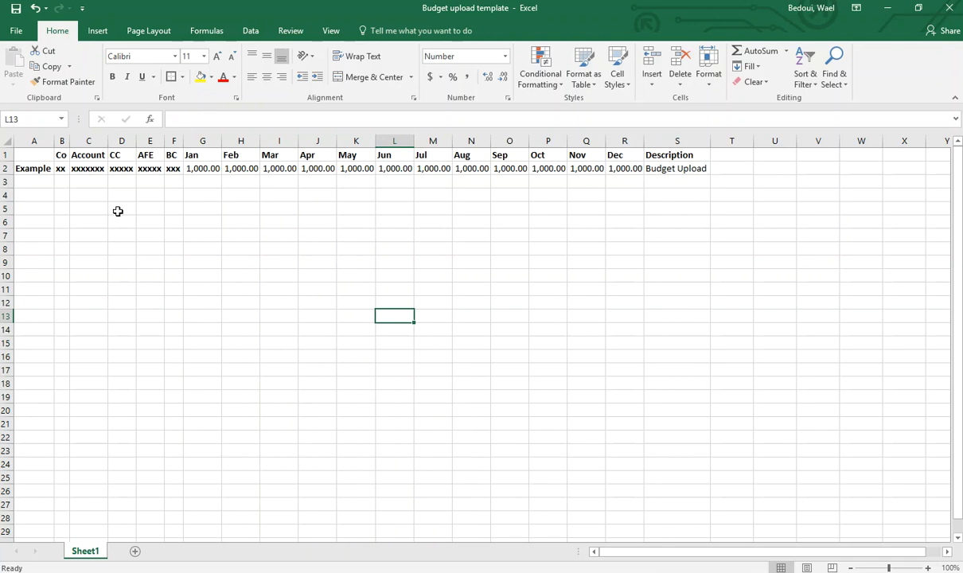
# Step: Examine the example row's coding from Co to BC, and the CC and Account columns
pyautogui.click(64, 168)
pyautogui.moveTo(64, 168); pyautogui.dragTo(174, 165)
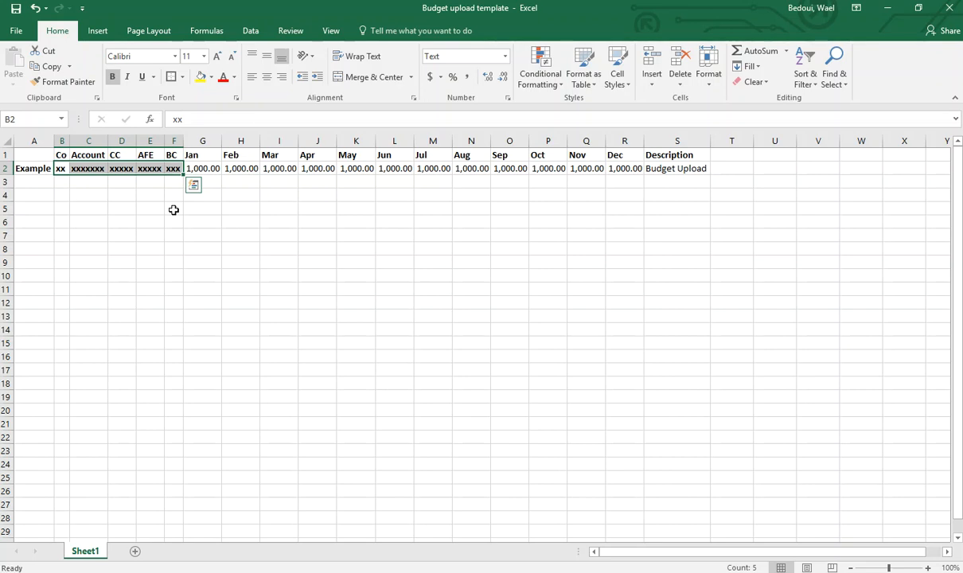
pyautogui.click(122, 141)
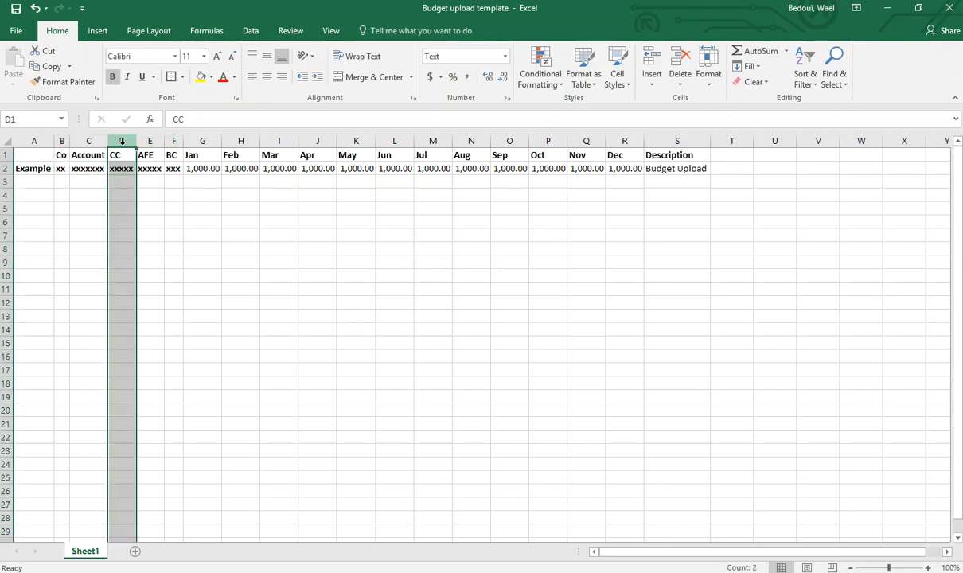
pyautogui.click(97, 141)
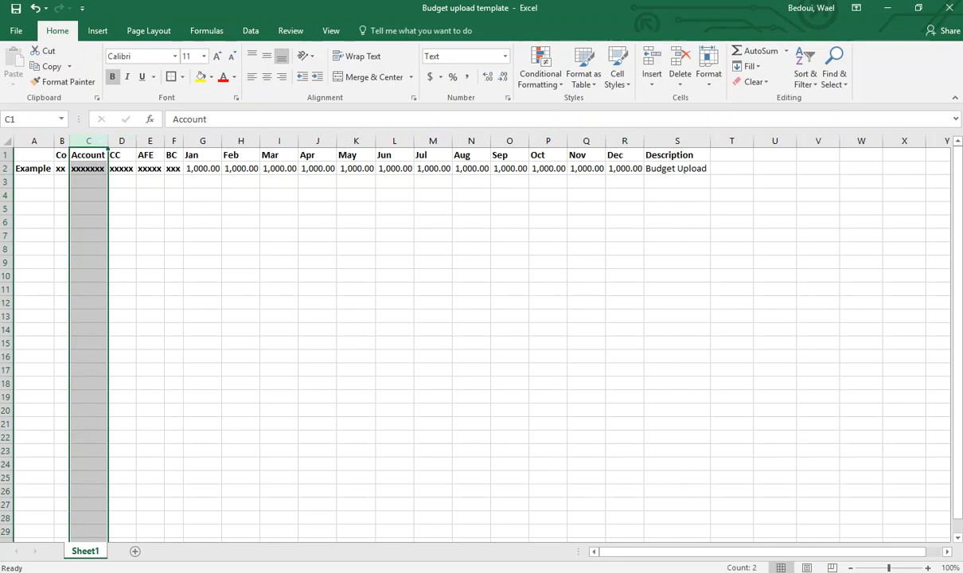
# Step: Switch to IDEAS General Ledger and look up the existing ACCOUNT element BUDGETA in Element Maintenance
pyautogui.moveTo(640, 572)
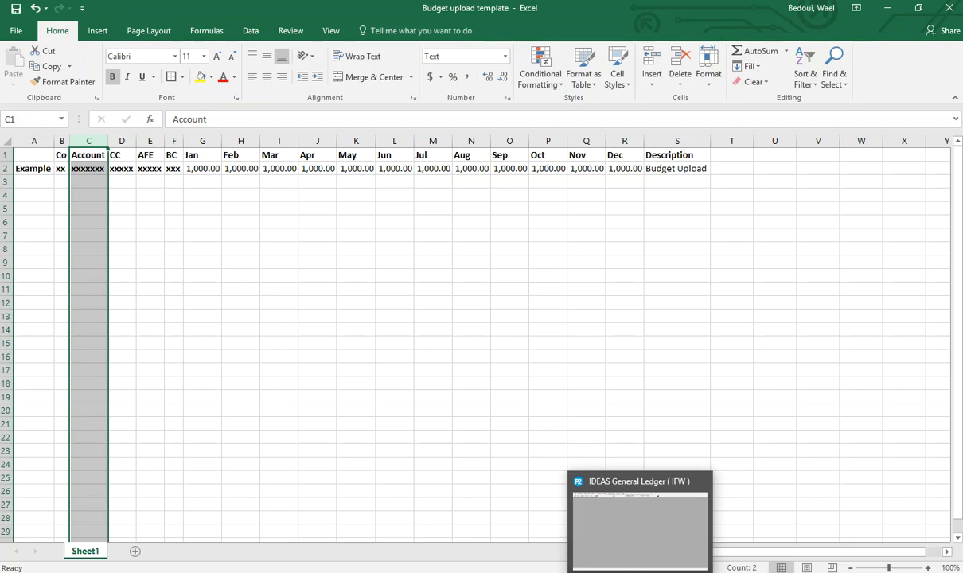
pyautogui.click(640, 529)
pyautogui.click(91, 20)
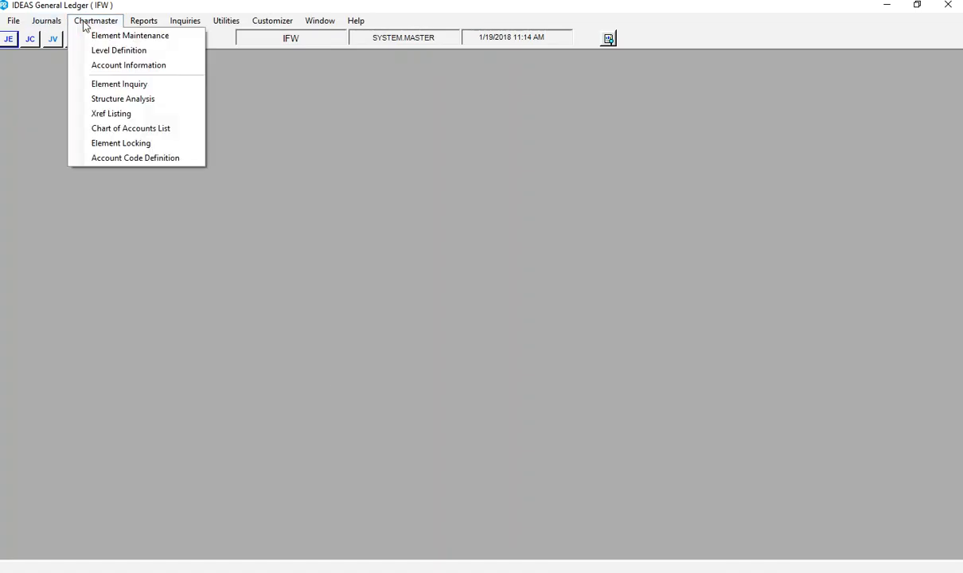
pyautogui.click(92, 35)
pyautogui.click(149, 85)
pyautogui.click(126, 90)
pyautogui.click(194, 96)
pyautogui.write('b')
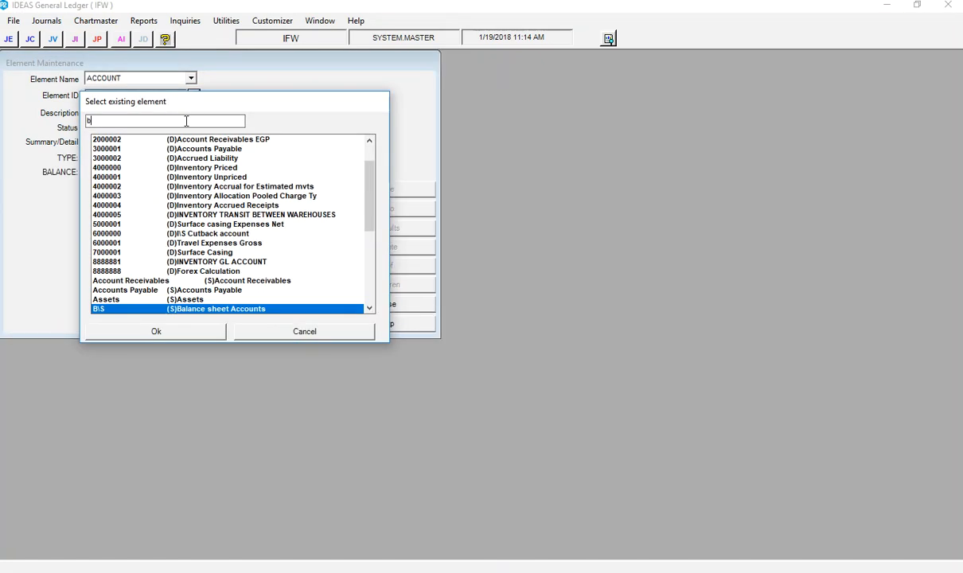
pyautogui.write('u')
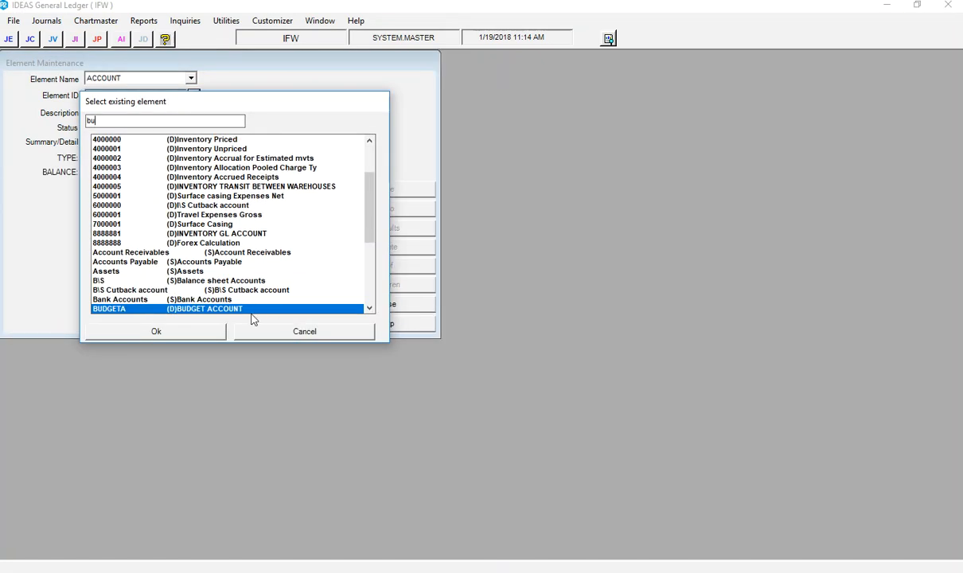
pyautogui.doubleClick(163, 309)
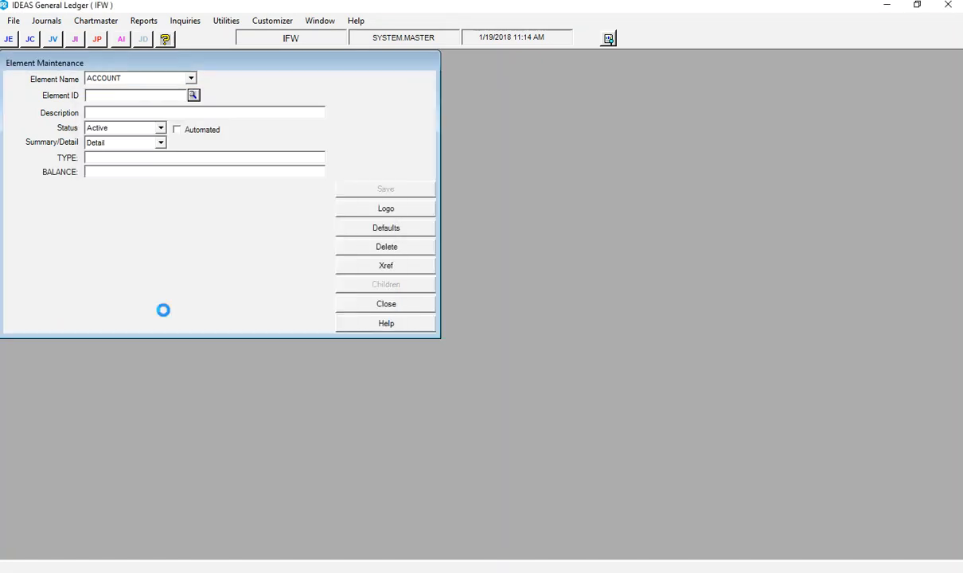
pyautogui.click(91, 156)
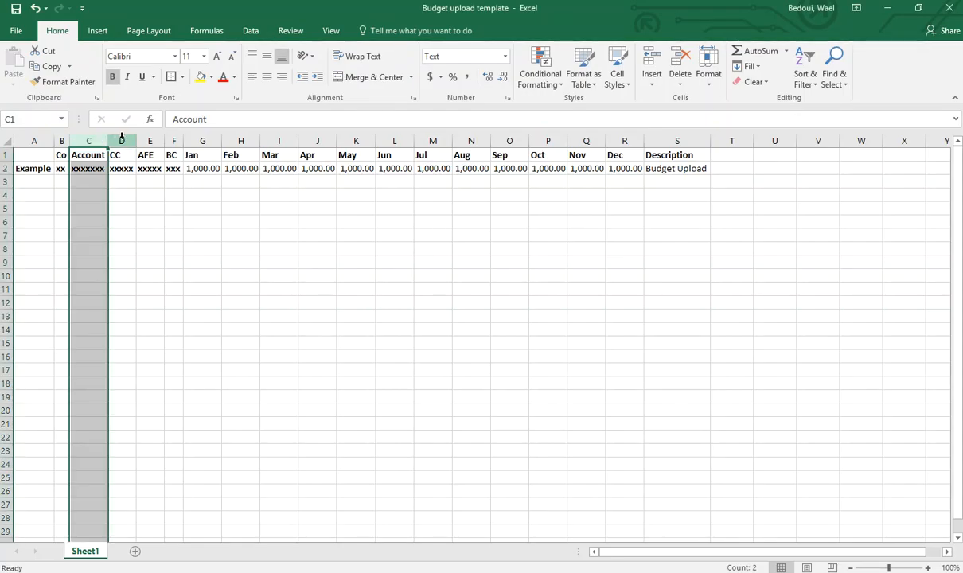
# Step: Return to the Excel budget template and review the CC, AFE and Account columns
pyautogui.click(122, 140)
pyautogui.click(95, 140)
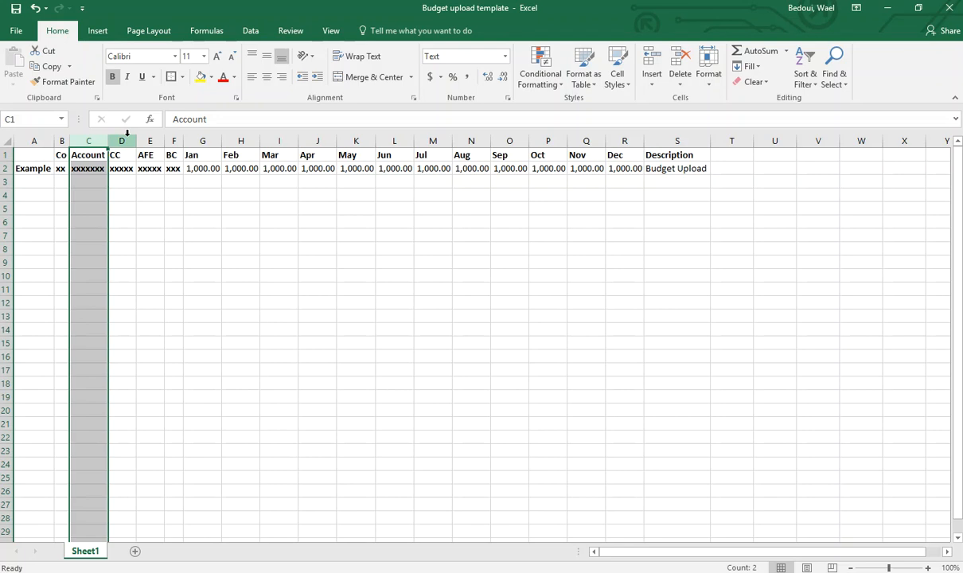
pyautogui.click(153, 138)
pyautogui.moveTo(157, 135); pyautogui.dragTo(94, 139)
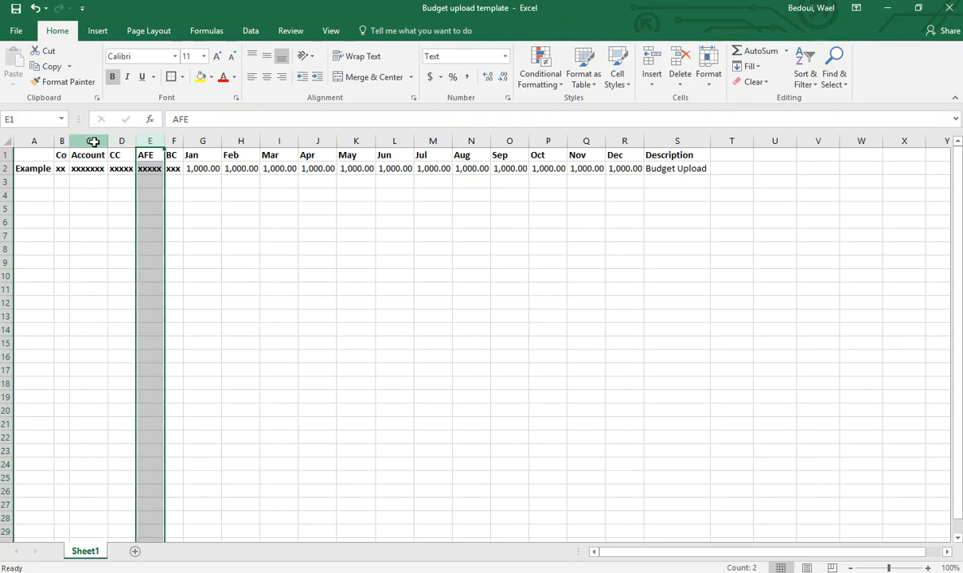
pyautogui.click(93, 139)
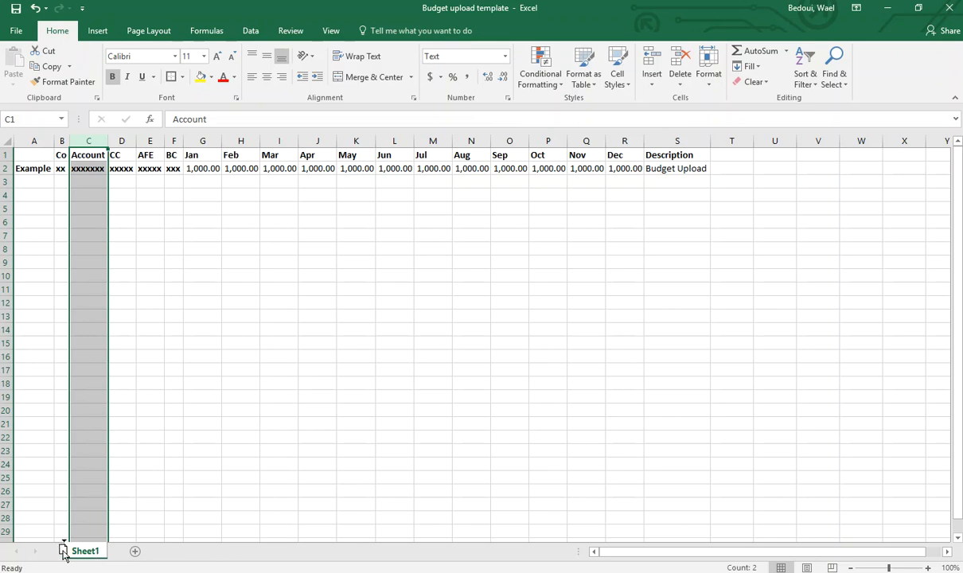
# Step: Add a second worksheet to the budget template and move Sheet1 behind it
pyautogui.click(134, 552)
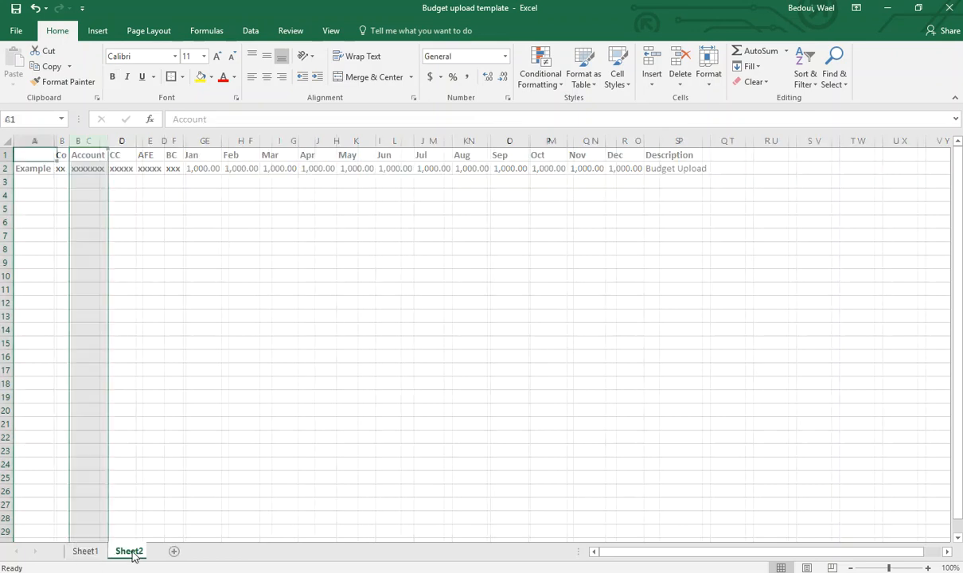
pyautogui.moveTo(89, 556); pyautogui.dragTo(155, 559)
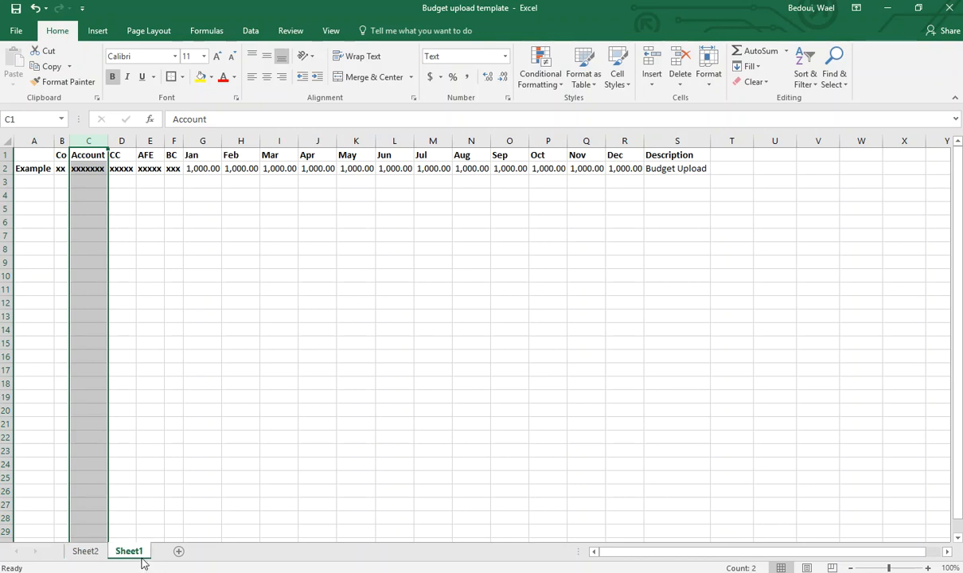
pyautogui.click(171, 411)
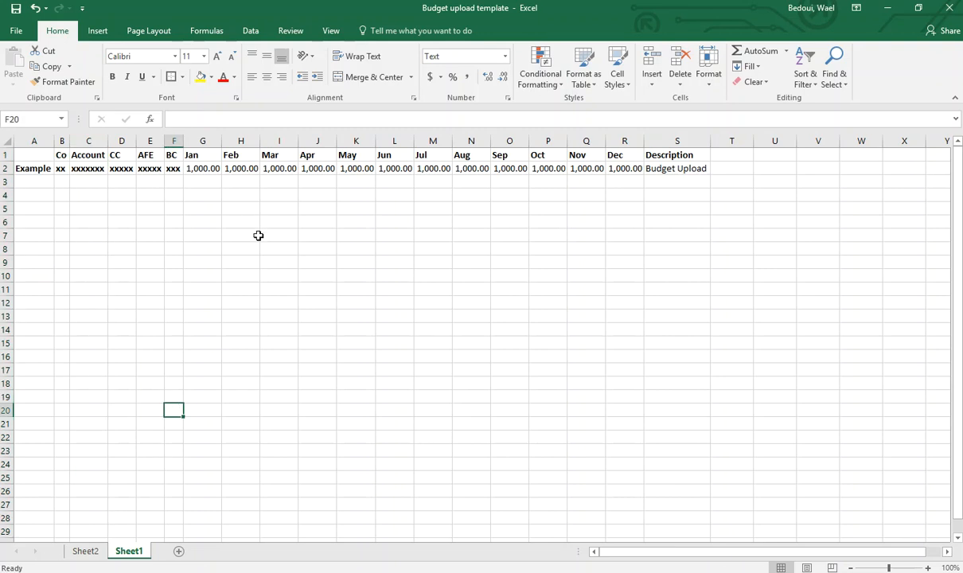
pyautogui.click(85, 552)
pyautogui.click(129, 553)
# Step: Move Sheet1 back in front of Sheet2 and save the workbook
pyautogui.moveTo(133, 555); pyautogui.dragTo(77, 552)
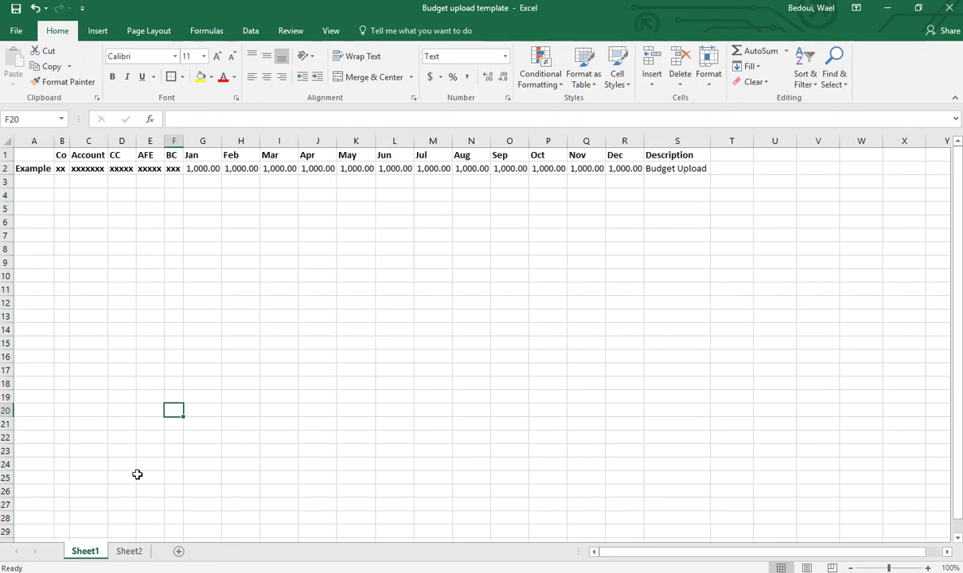
pyautogui.click(111, 333)
pyautogui.click(15, 9)
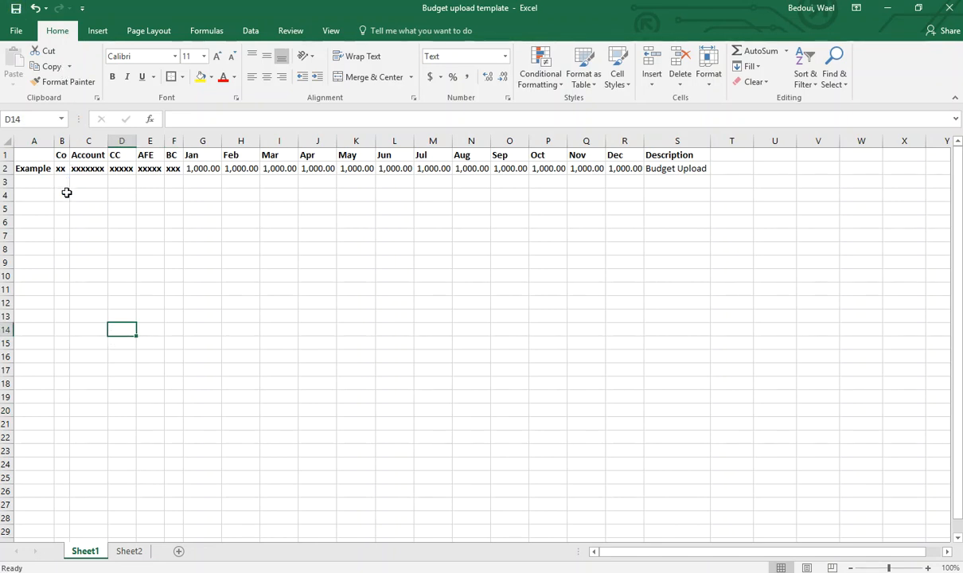
# Step: Enter company 01 and account BUDGETA in row 4 of the budget template
pyautogui.click(66, 197)
pyautogui.write('01')
pyautogui.press('Tab')
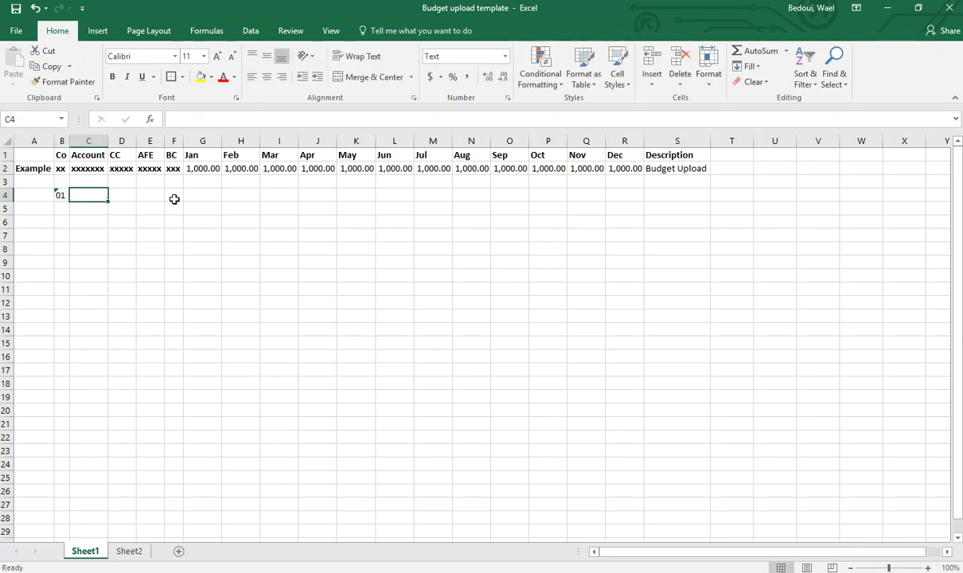
pyautogui.write('BUD')
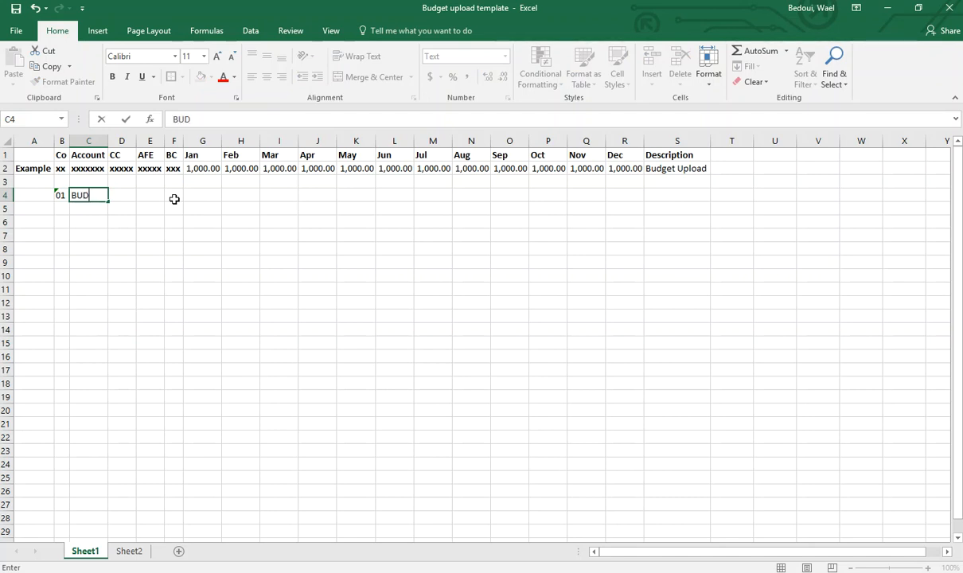
pyautogui.write('GET')
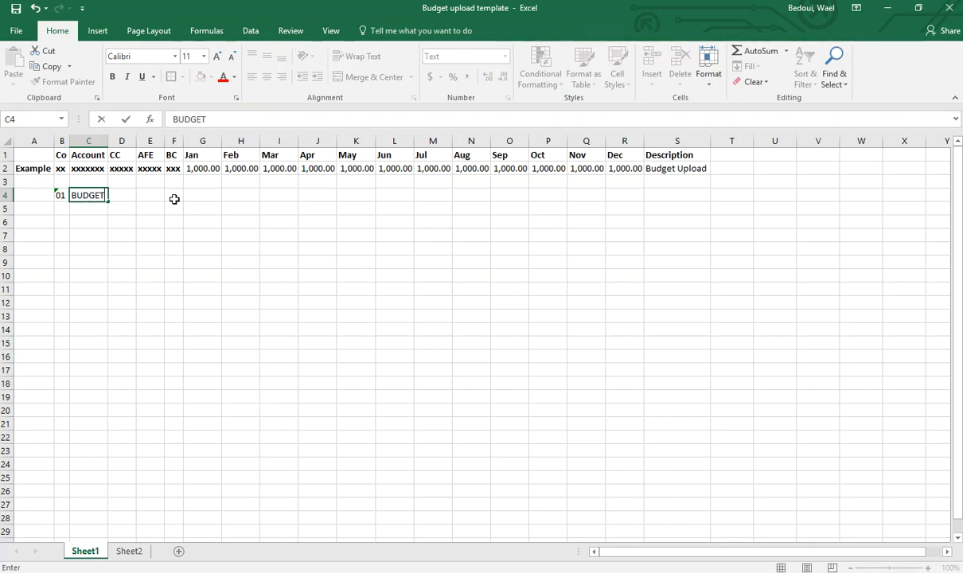
pyautogui.write('4')
pyautogui.press('Tab')
# Step: Complete the row 4 coding with CC 00000, AFE 00000 and BC 000
pyautogui.write('00000')
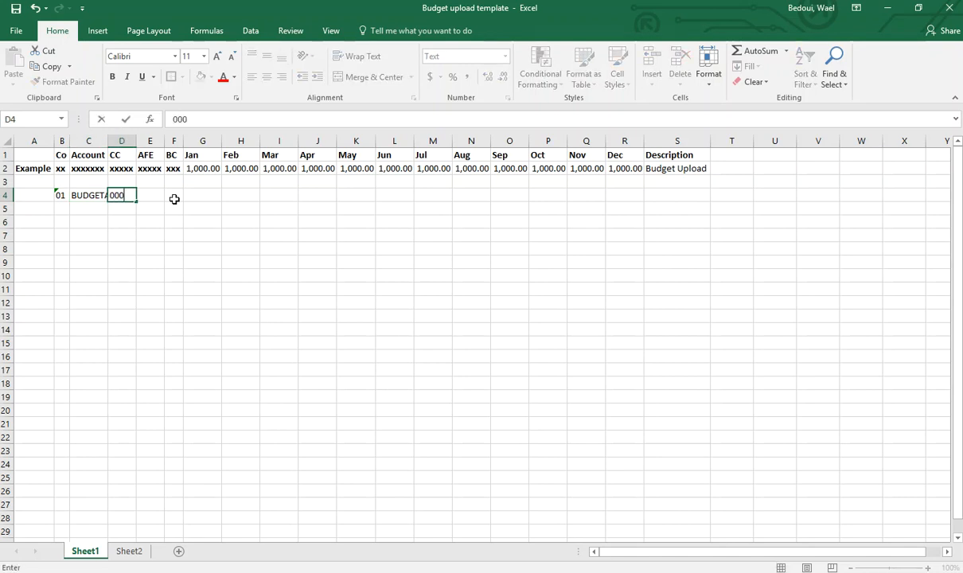
pyautogui.press('Tab')
pyautogui.write('00000')
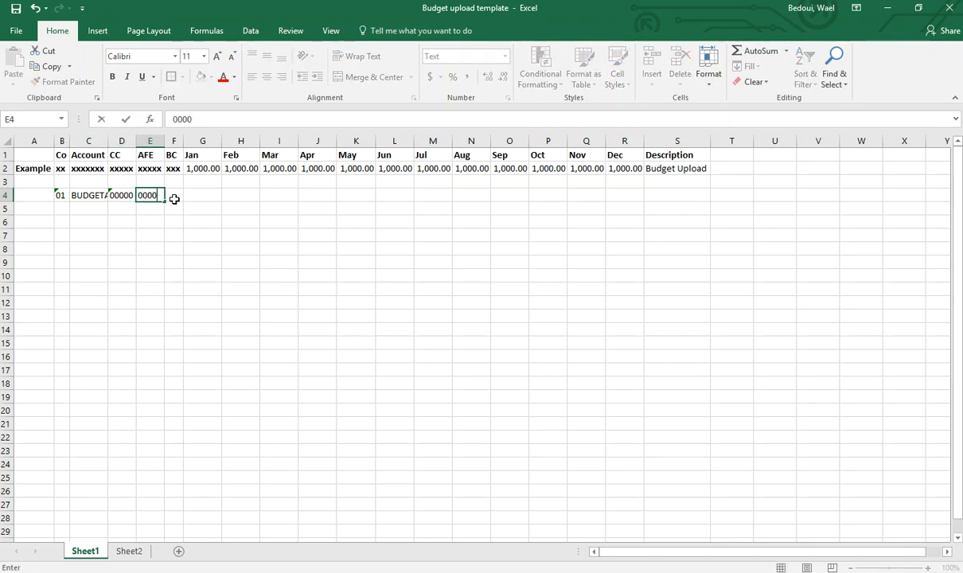
pyautogui.press('Tab')
pyautogui.write('000')
pyautogui.press('Tab')
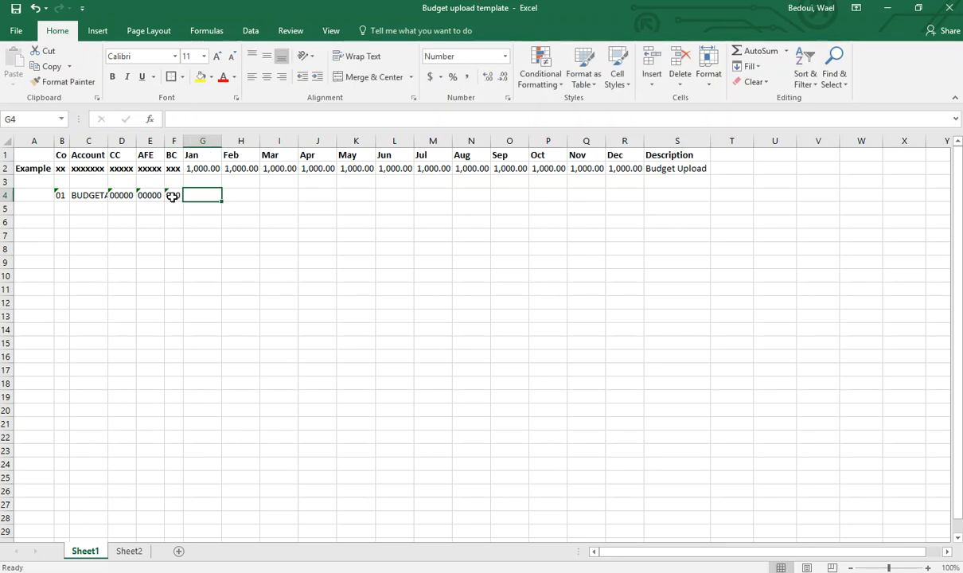
# Step: Fit the width of the Account column to its contents
pyautogui.doubleClick(108, 141)
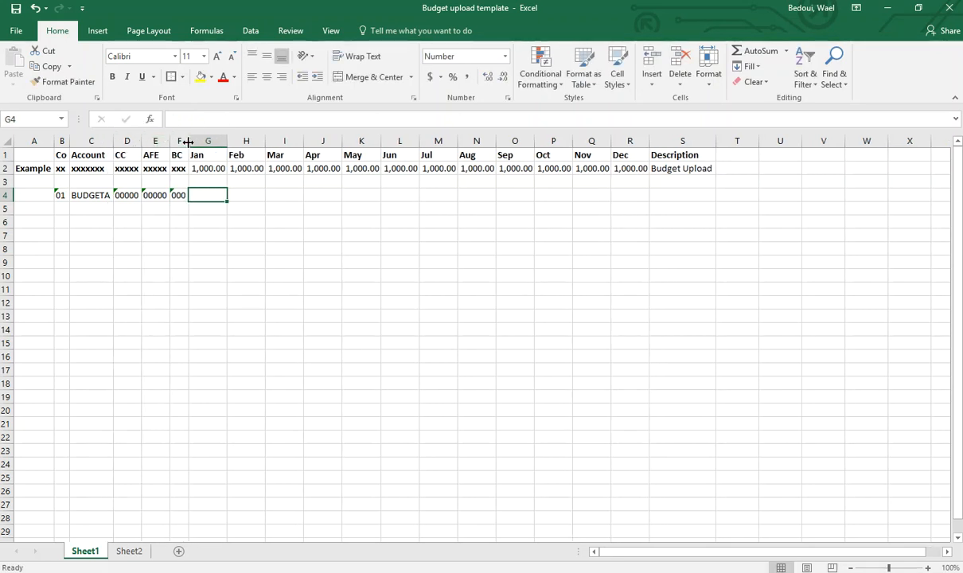
pyautogui.click(125, 196)
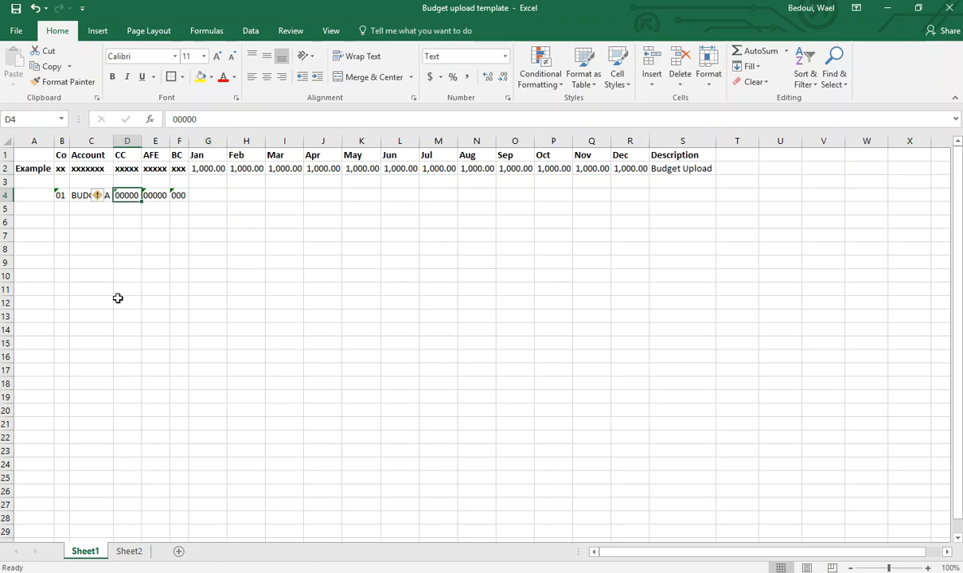
pyautogui.click(79, 140)
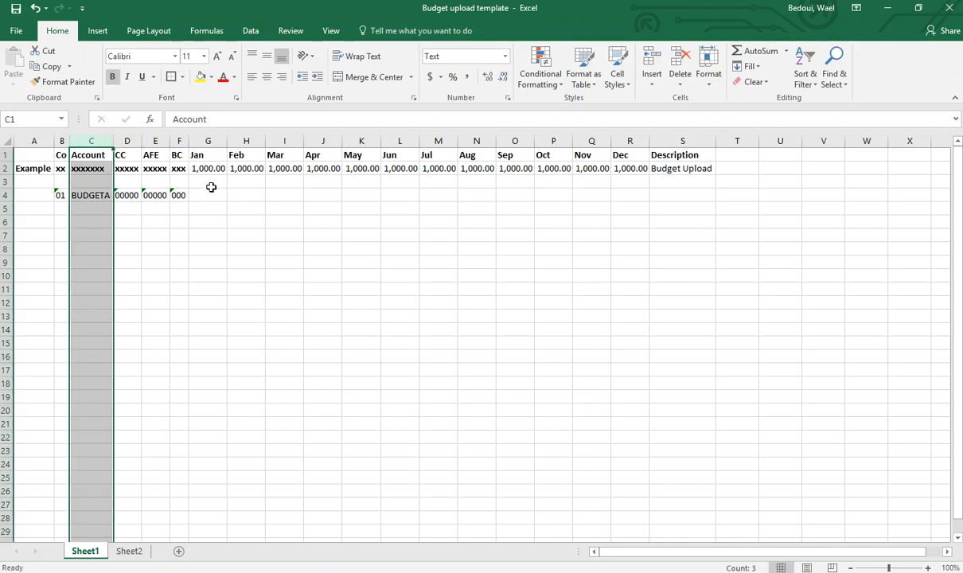
# Step: Copy the January to December amounts and the description from the example row into row 4 and save the workbook
pyautogui.click(215, 193)
pyautogui.moveTo(209, 168); pyautogui.dragTo(678, 165)
pyautogui.hotkey('ctrl', 'c')
pyautogui.click(197, 193)
pyautogui.hotkey('ctrl', 'v')
pyautogui.click(242, 274)
pyautogui.press('Escape')
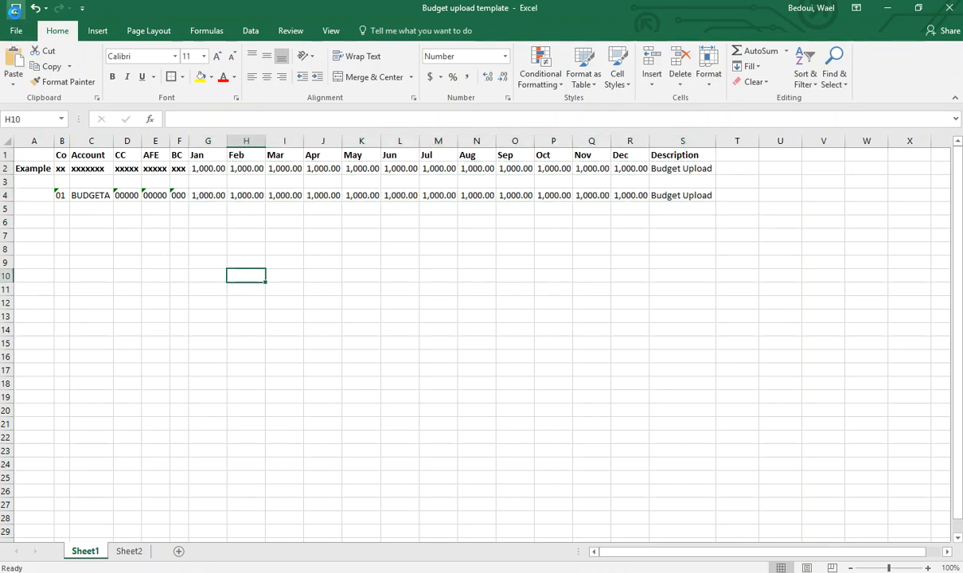
# Step: Close Element Maintenance in IDEAS General Ledger and open the journal entries import in IDEAS Spreadsheet Link
pyautogui.click(889, 10)
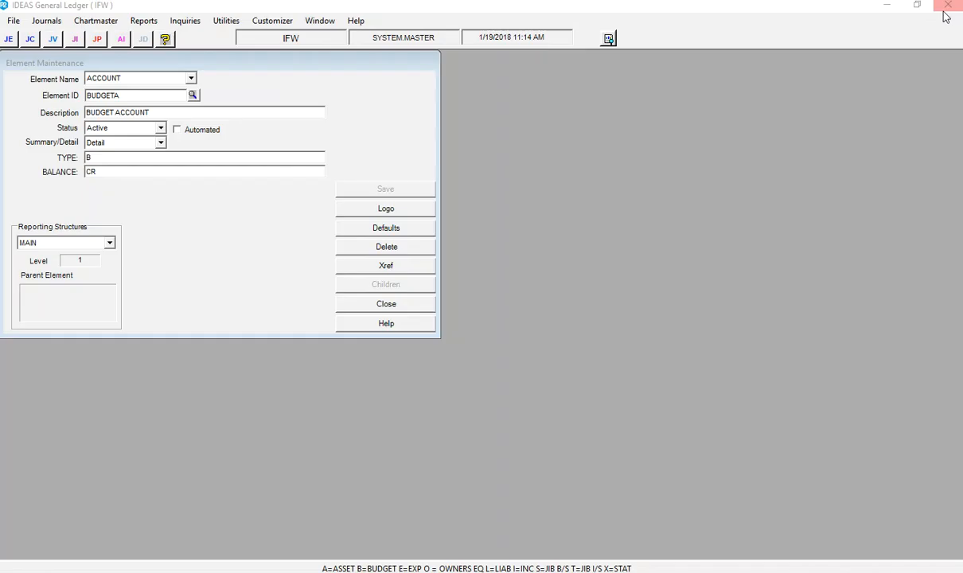
pyautogui.click(390, 308)
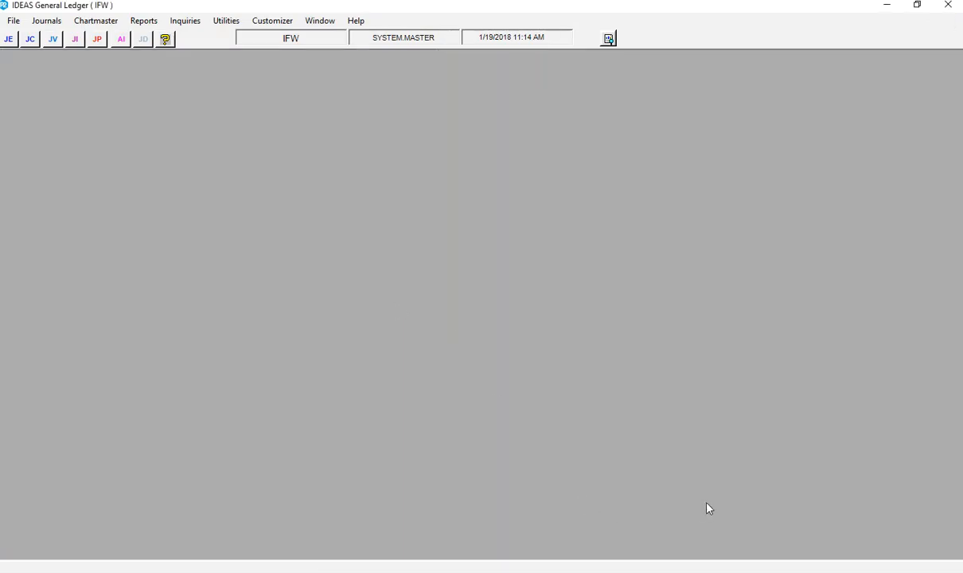
pyautogui.click(687, 571)
pyautogui.click(49, 21)
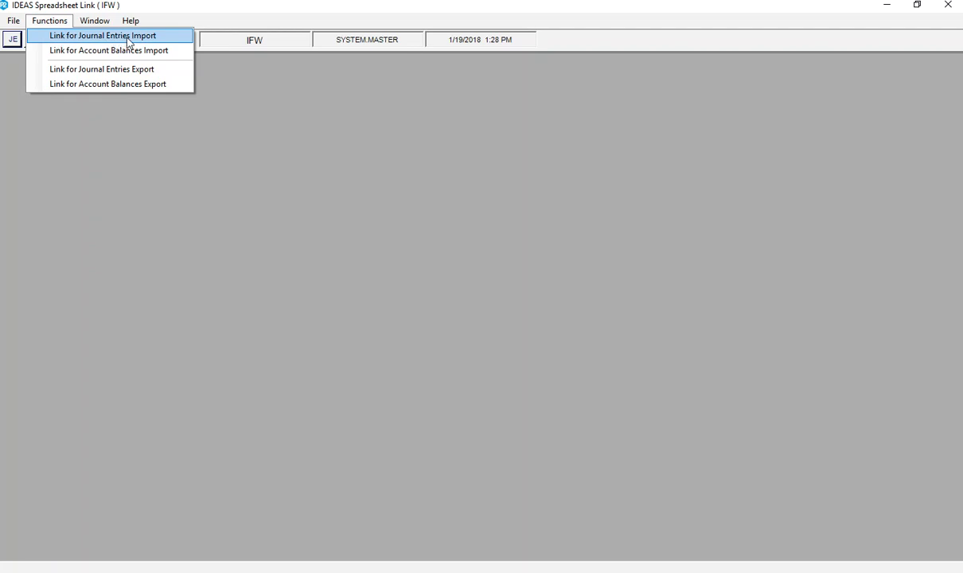
pyautogui.click(264, 97)
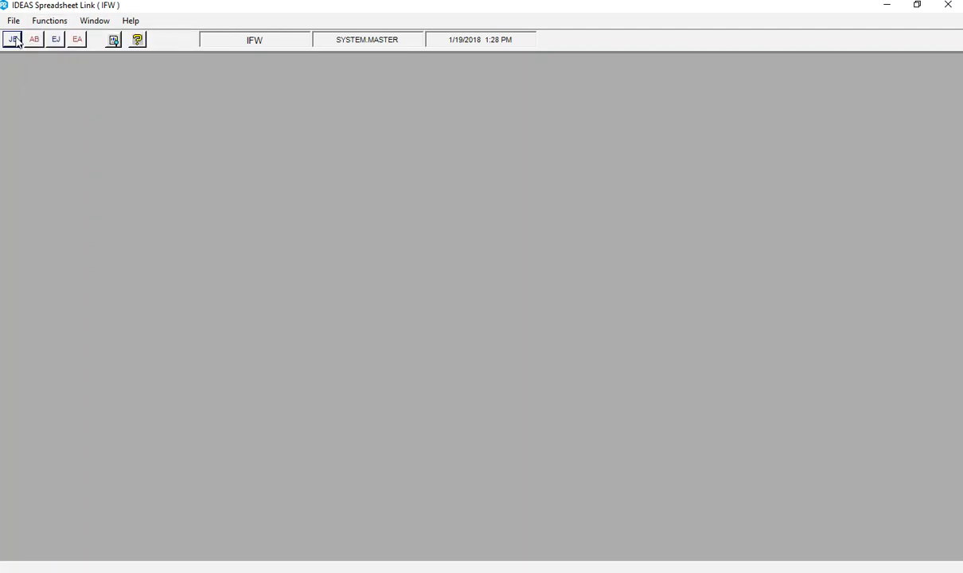
pyautogui.click(13, 40)
# Step: Choose the template report PD workbook from the Desktop as the import source and open it for viewing
pyautogui.click(154, 91)
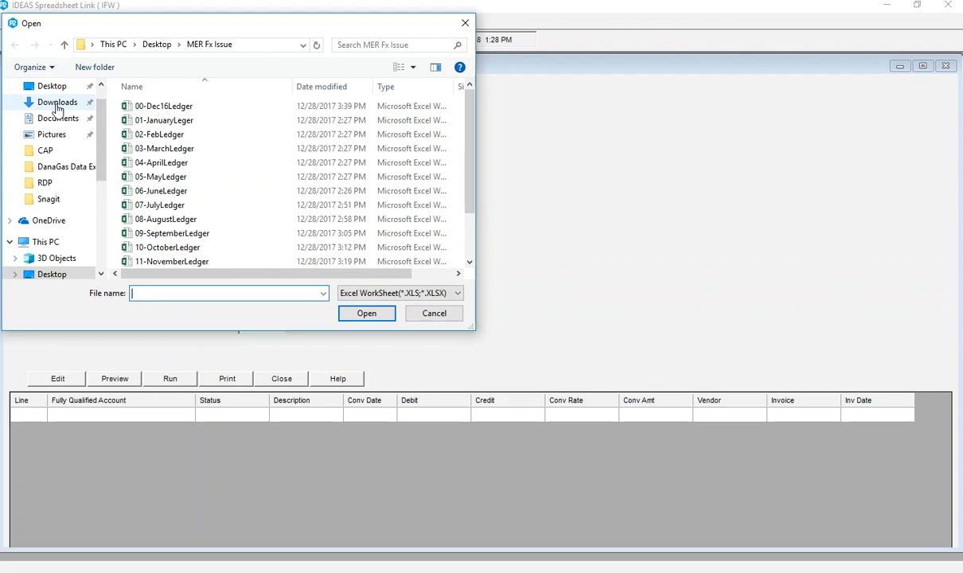
pyautogui.click(57, 103)
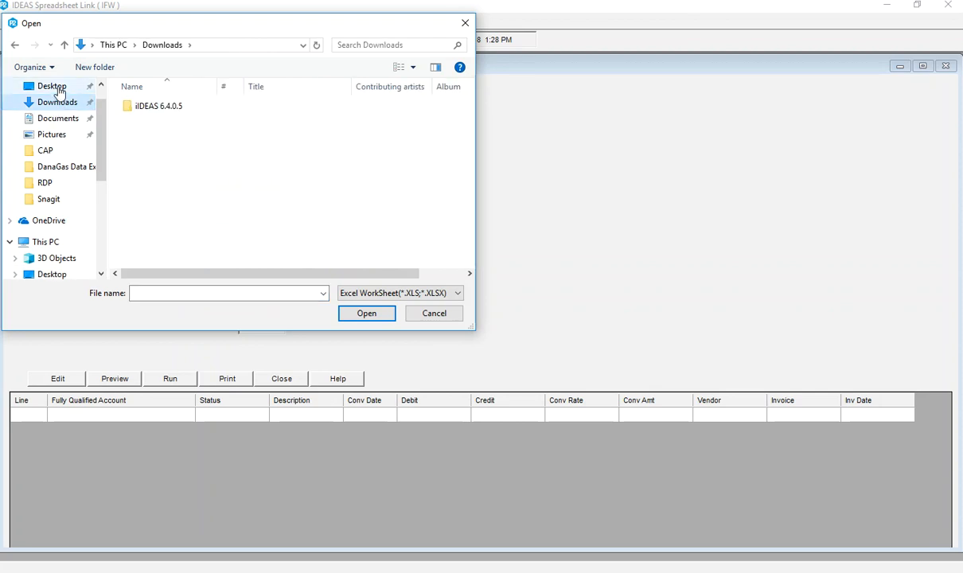
pyautogui.click(54, 87)
pyautogui.click(169, 164)
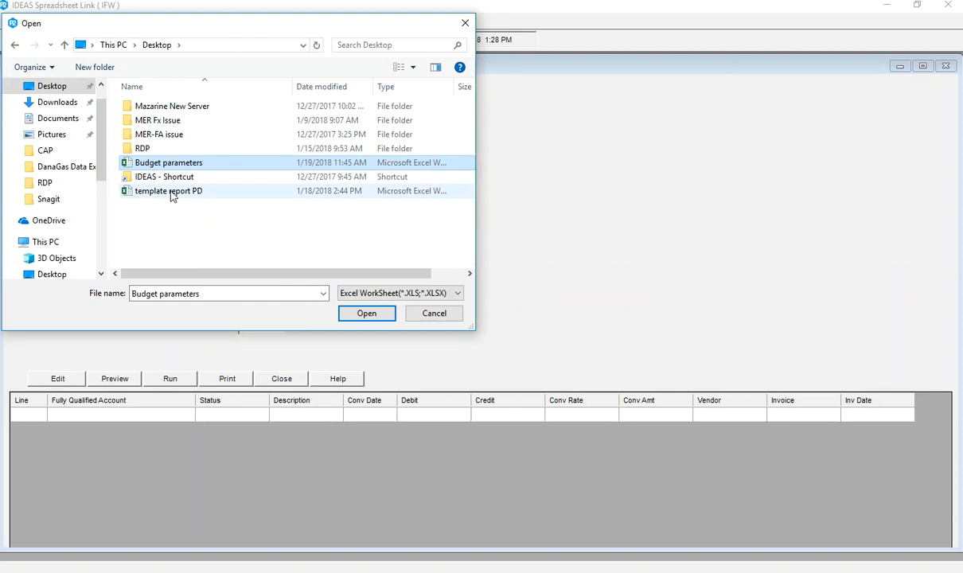
pyautogui.click(169, 192)
pyautogui.click(367, 314)
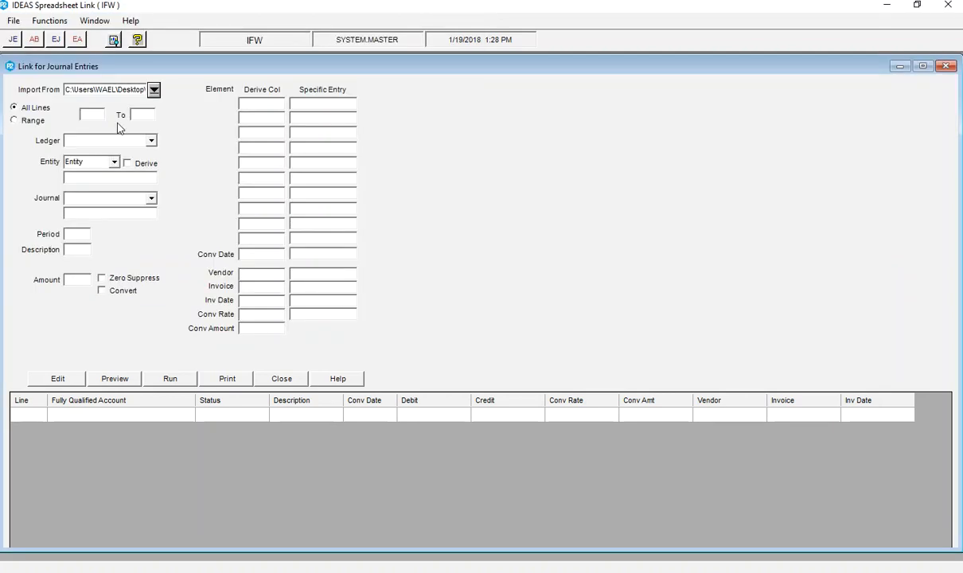
pyautogui.click(59, 380)
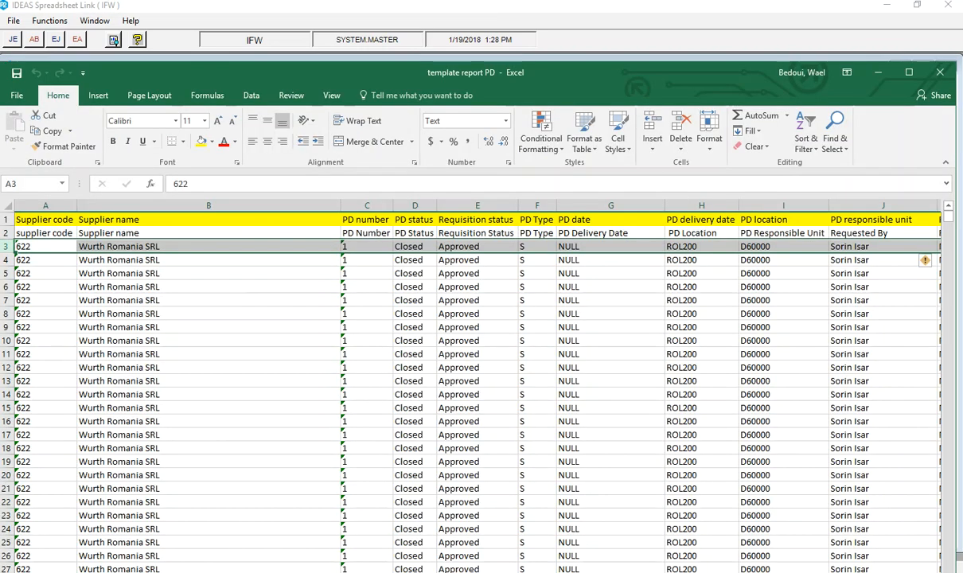
pyautogui.click(879, 73)
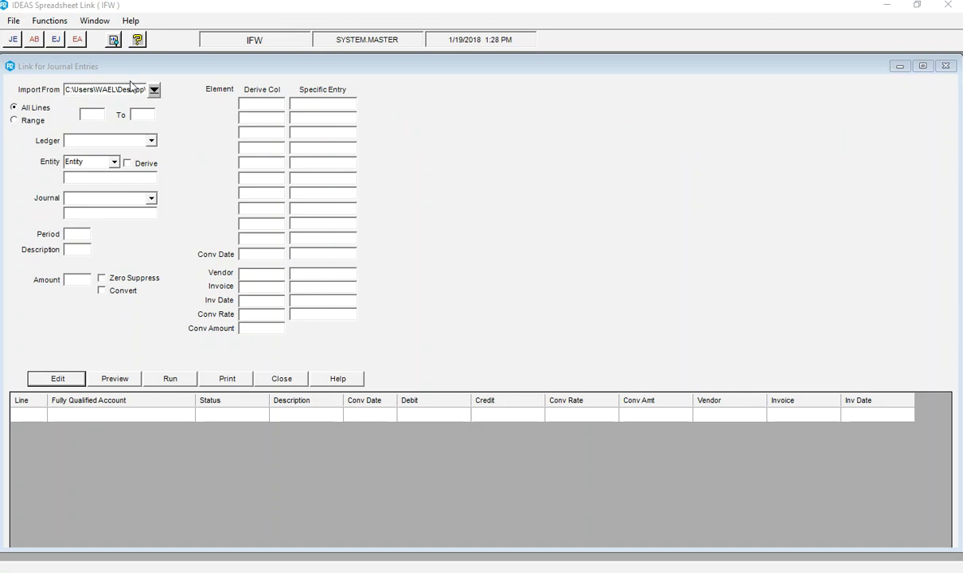
# Step: Choose the Budget upload template workbook as the import source and open it to review row 4
pyautogui.click(161, 90)
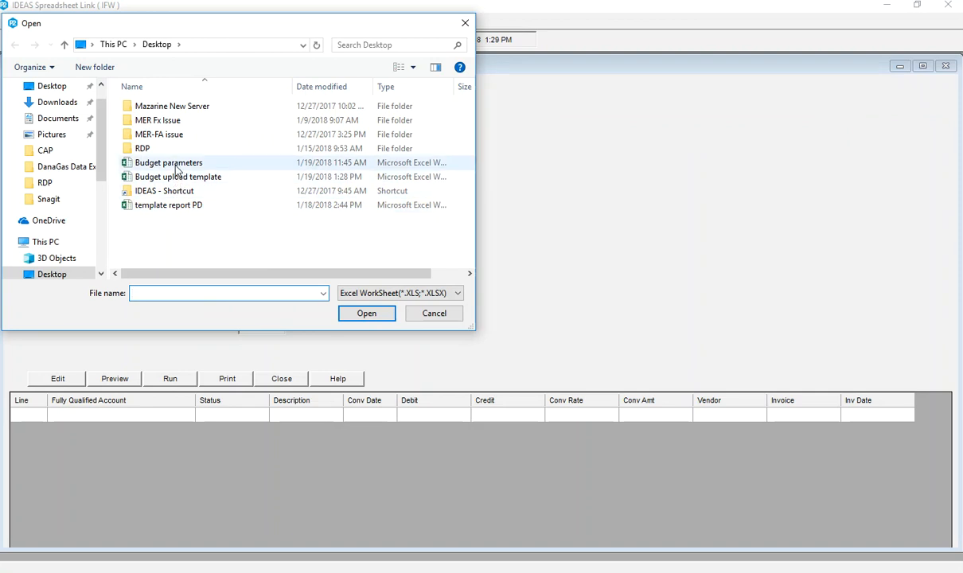
pyautogui.click(176, 163)
pyautogui.click(178, 177)
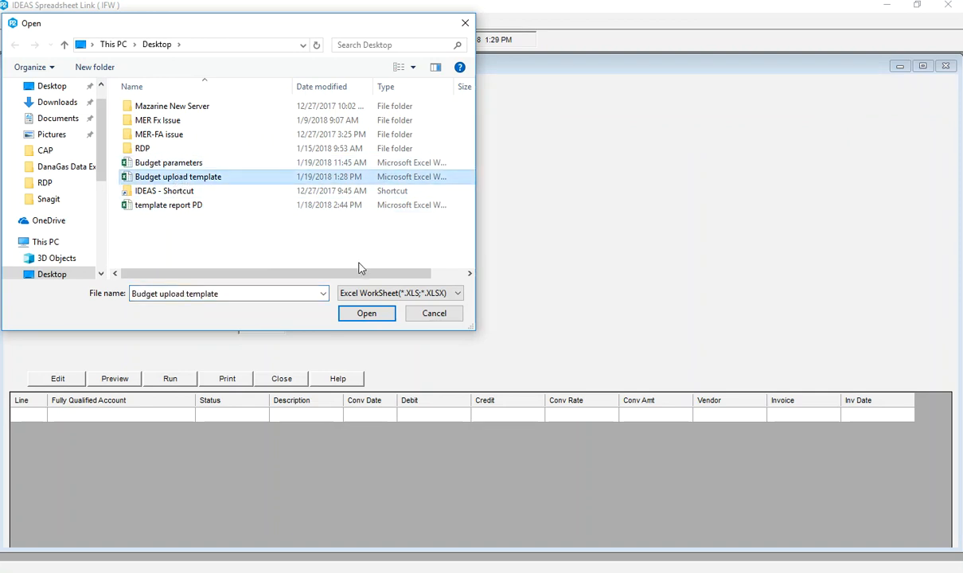
pyautogui.click(367, 313)
pyautogui.click(77, 374)
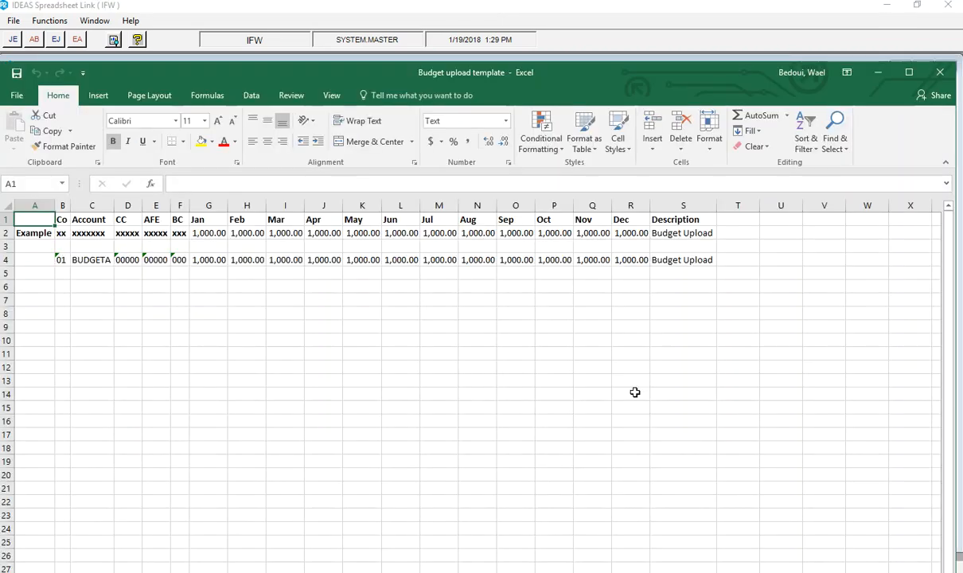
pyautogui.click(678, 378)
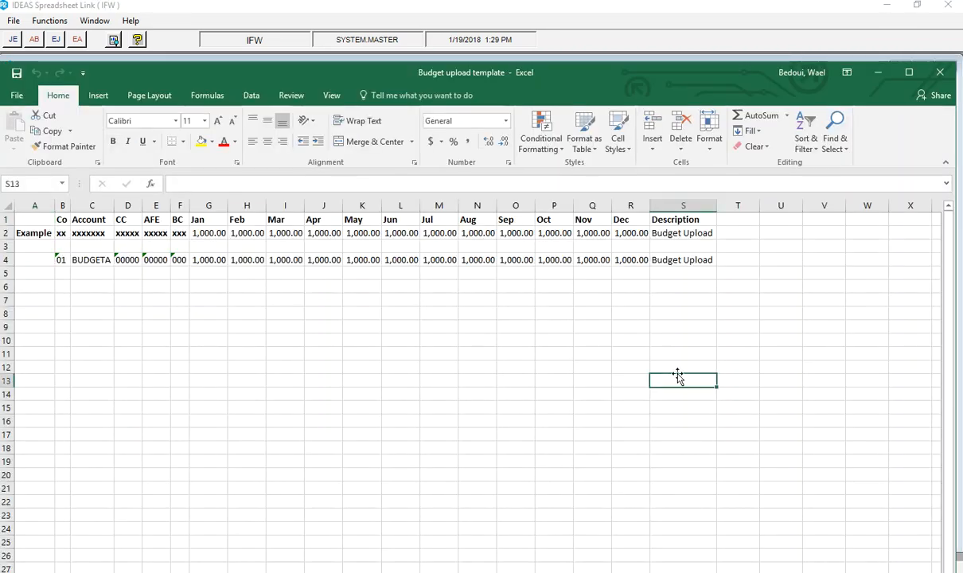
pyautogui.click(5, 259)
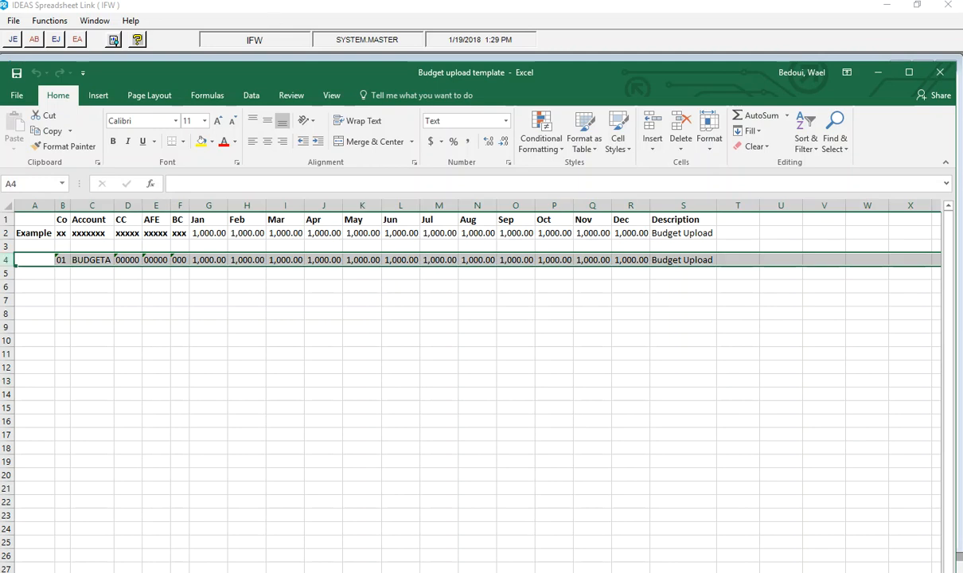
# Step: Limit the import range to line 4 through 4 and set the ledger to WIP and the entity to 01
pyautogui.click(269, 9)
pyautogui.click(32, 122)
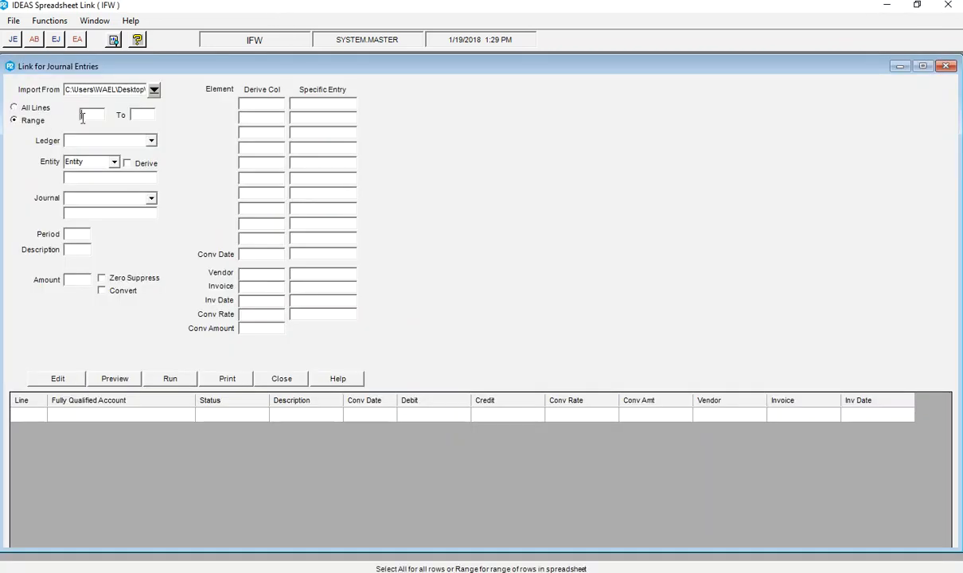
pyautogui.click(144, 115)
pyautogui.click(152, 141)
pyautogui.click(103, 150)
pyautogui.click(115, 162)
pyautogui.click(92, 175)
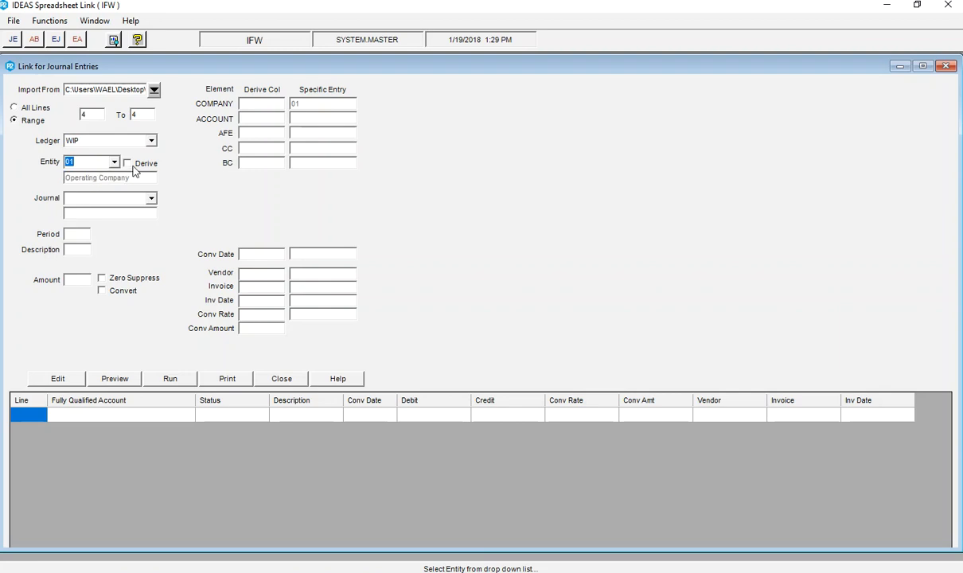
# Step: Try deriving the entity from the spreadsheet and check the Co column in the budget workbook
pyautogui.click(127, 164)
pyautogui.hotkey('alt', 'Tab')
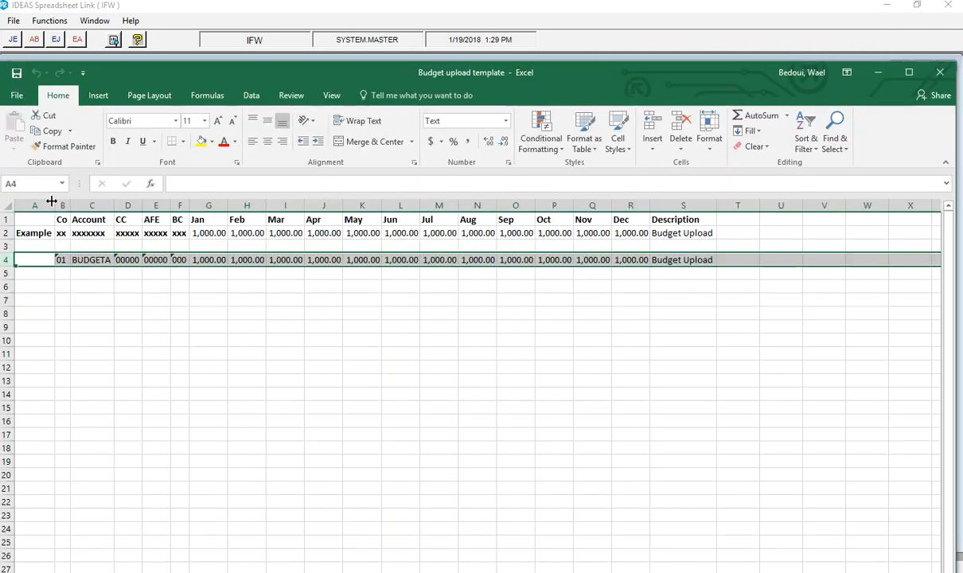
pyautogui.click(64, 207)
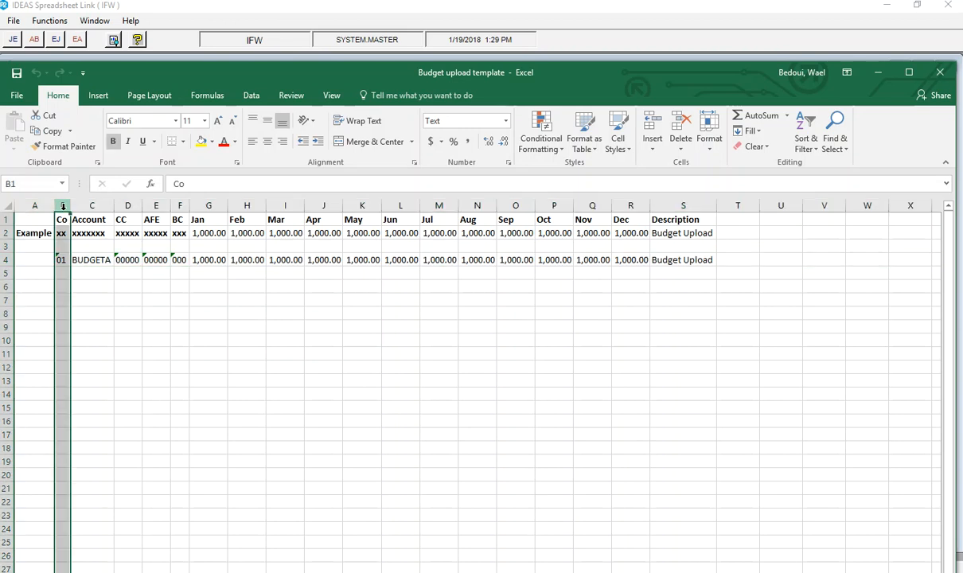
pyautogui.click(253, 10)
pyautogui.click(128, 164)
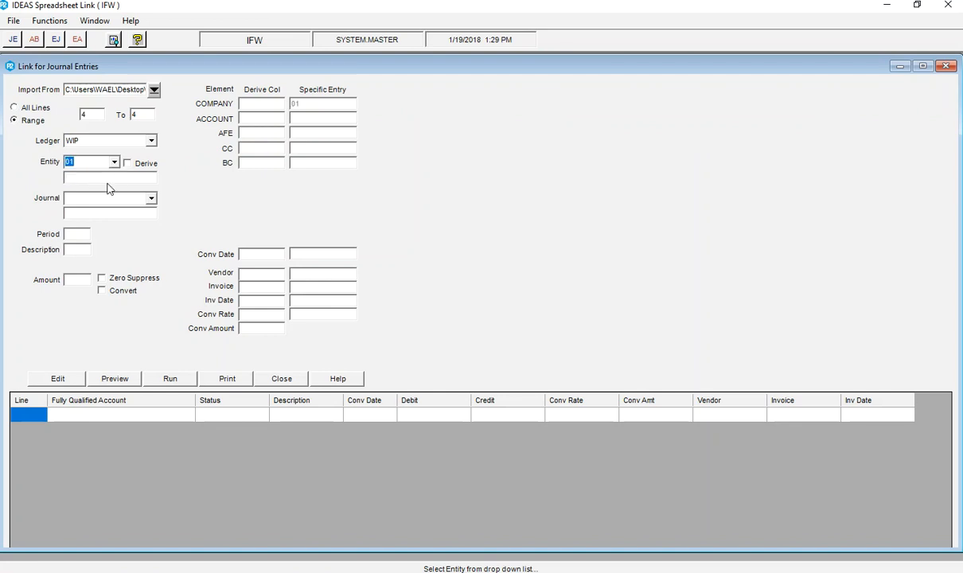
# Step: Select the OP_ORG journal and enter period 1 for the import
pyautogui.click(151, 199)
pyautogui.moveTo(152, 226); pyautogui.dragTo(153, 265)
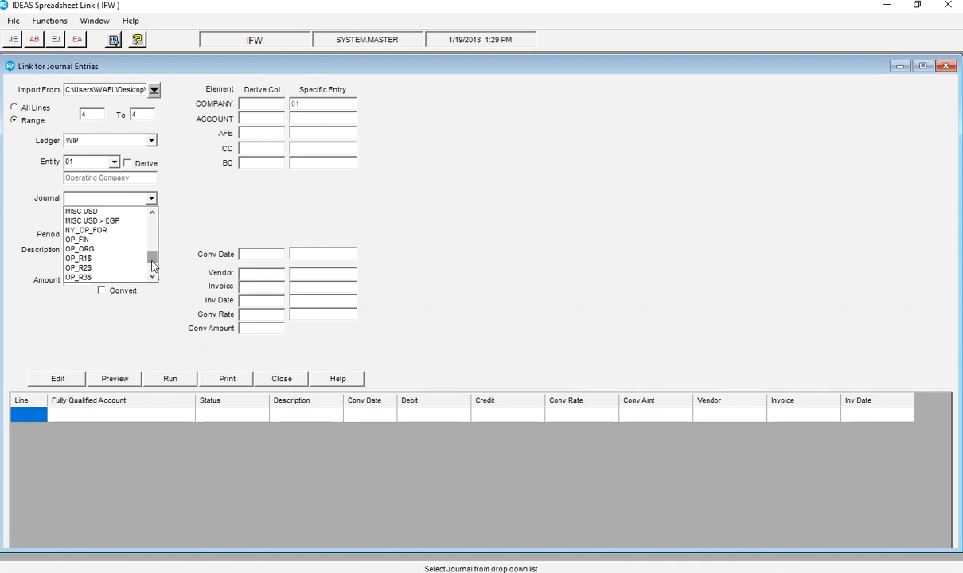
pyautogui.click(102, 251)
pyautogui.click(78, 236)
pyautogui.write('1')
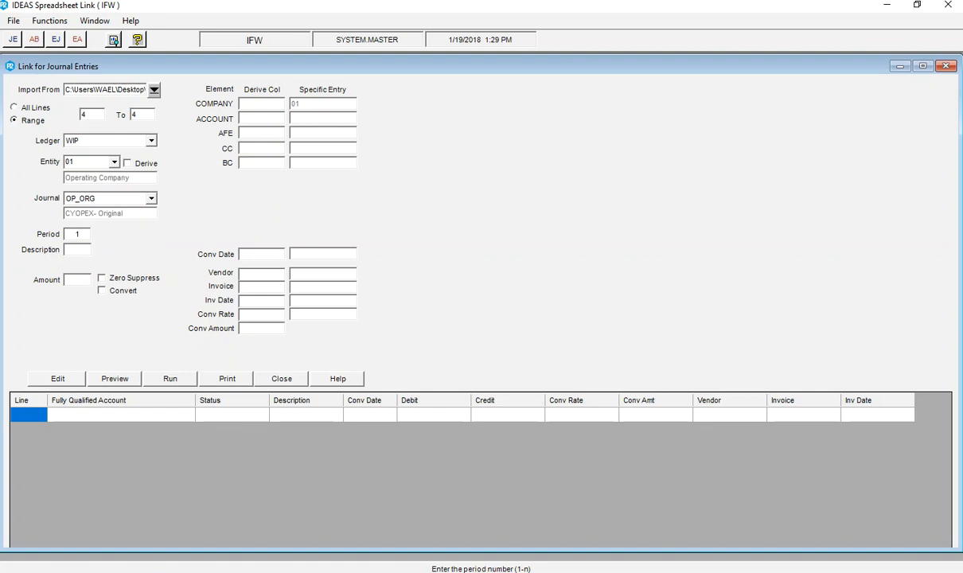
pyautogui.click(79, 250)
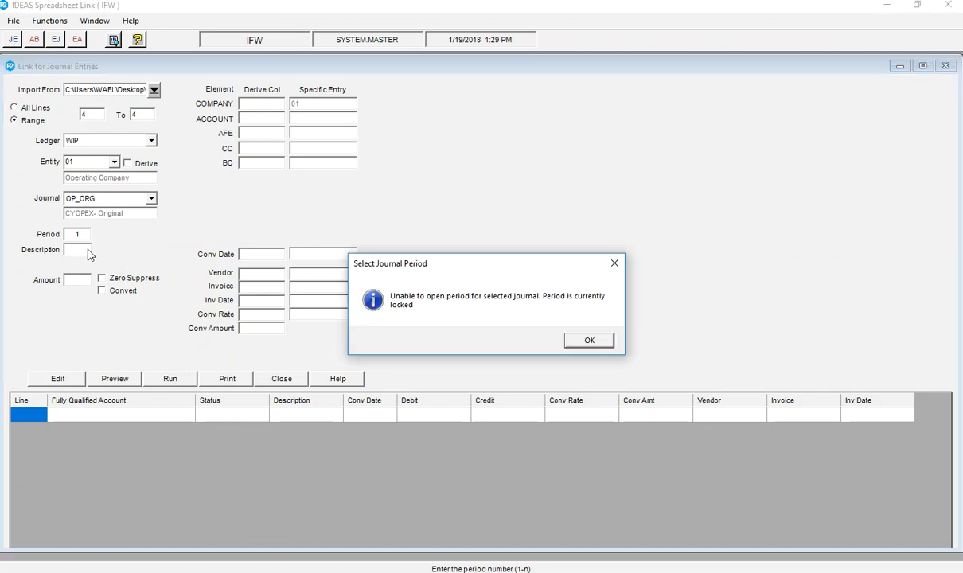
pyautogui.click(579, 344)
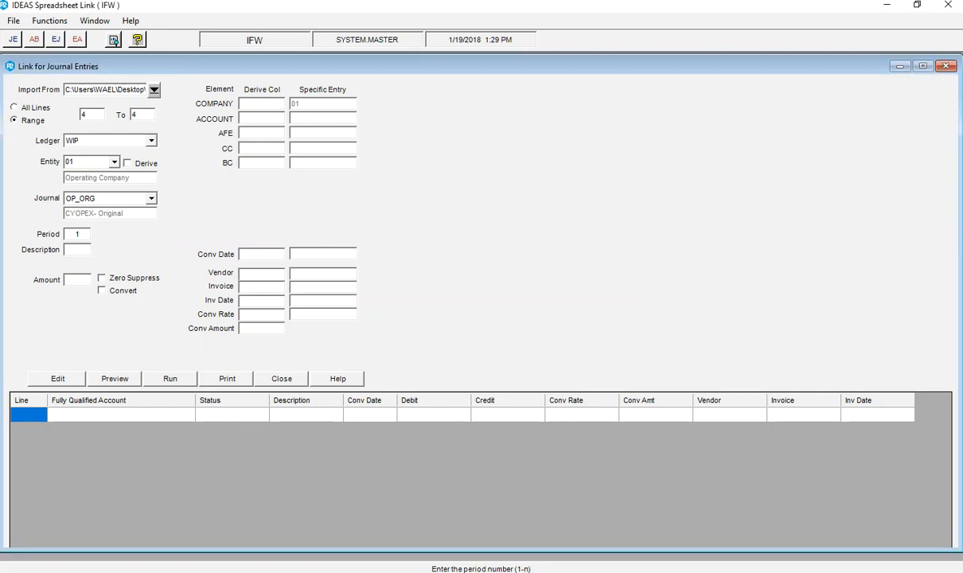
# Step: Switch to IDEAS General Ledger and open the period lock/unlock maintenance for ledger WIP and entity 01
pyautogui.click(641, 572)
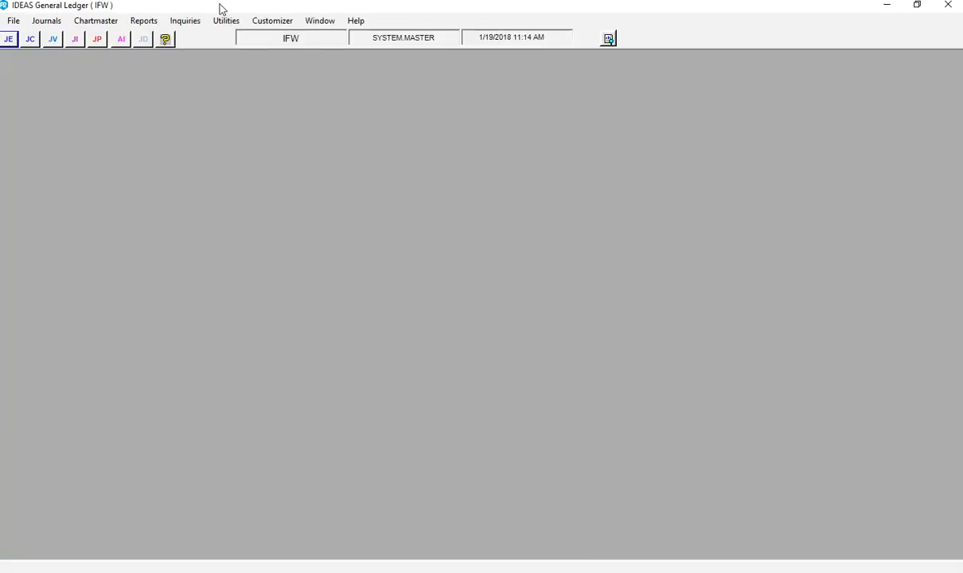
pyautogui.click(228, 22)
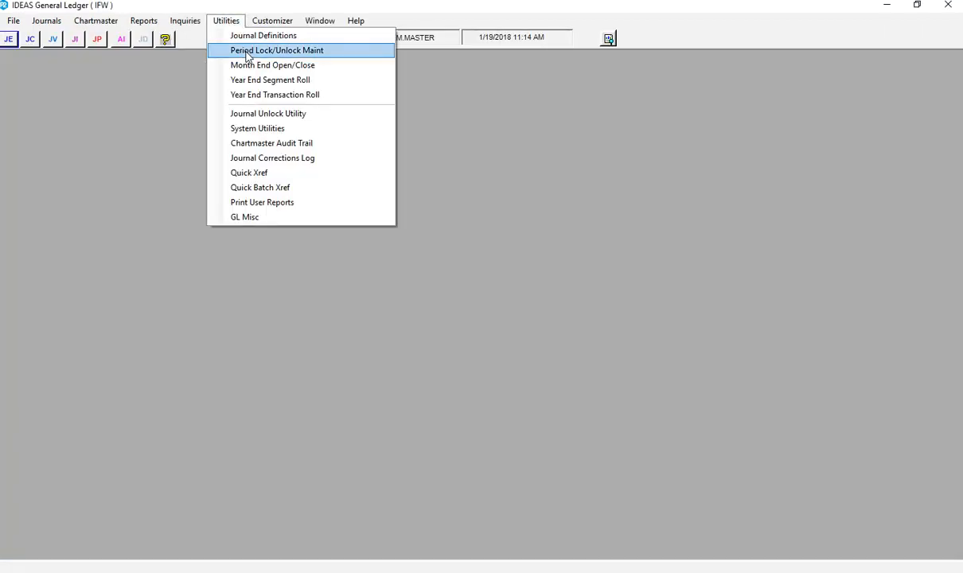
pyautogui.click(232, 51)
pyautogui.click(162, 94)
pyautogui.click(119, 117)
pyautogui.click(161, 110)
pyautogui.click(128, 124)
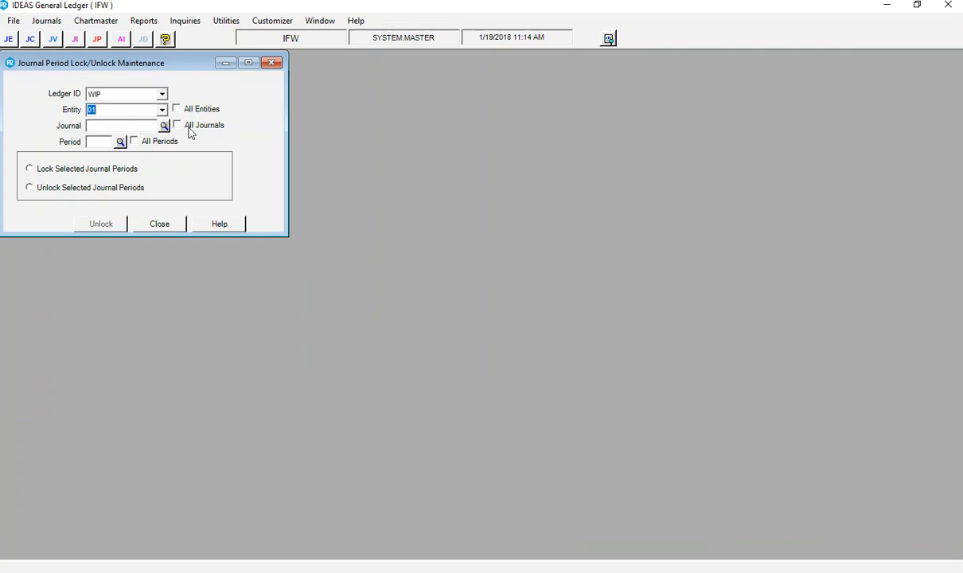
# Step: Unlock period 1 for all journals, confirm it, and close the lock/unlock maintenance
pyautogui.click(182, 127)
pyautogui.click(120, 142)
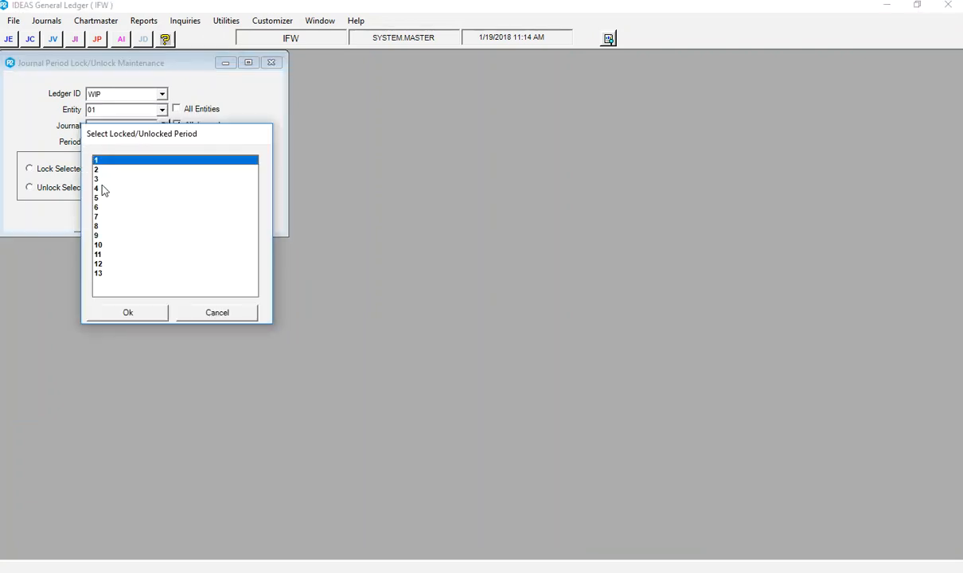
pyautogui.doubleClick(101, 162)
pyautogui.click(75, 187)
pyautogui.click(101, 221)
pyautogui.click(529, 341)
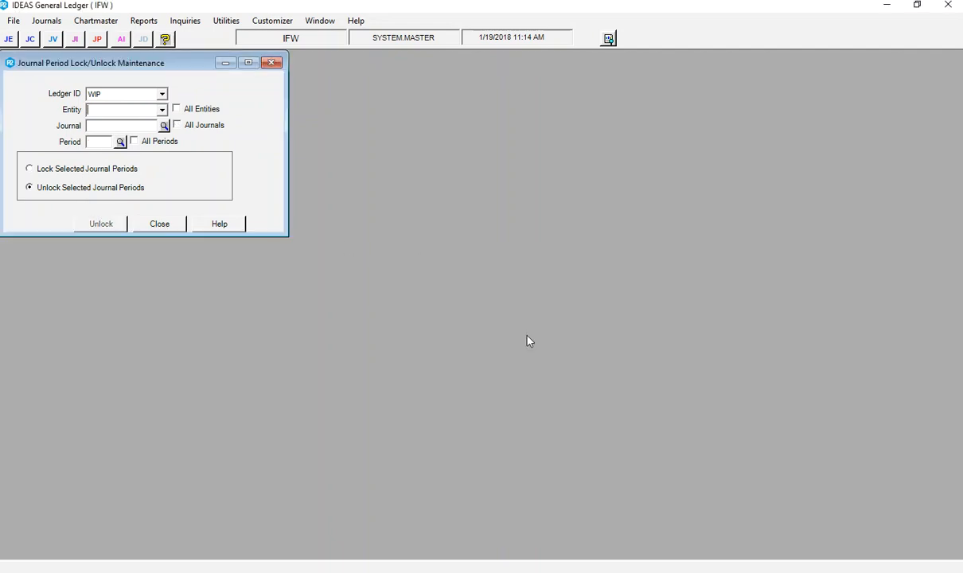
pyautogui.click(160, 223)
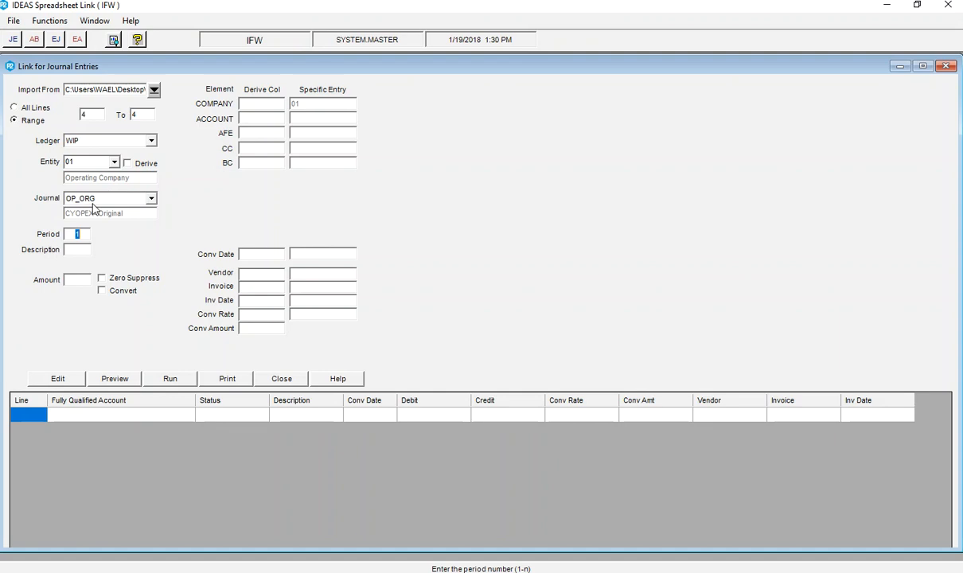
# Step: Locate the Description column in the budget workbook and enter S as the import's description column in Spreadsheet Link
pyautogui.press('Tab')
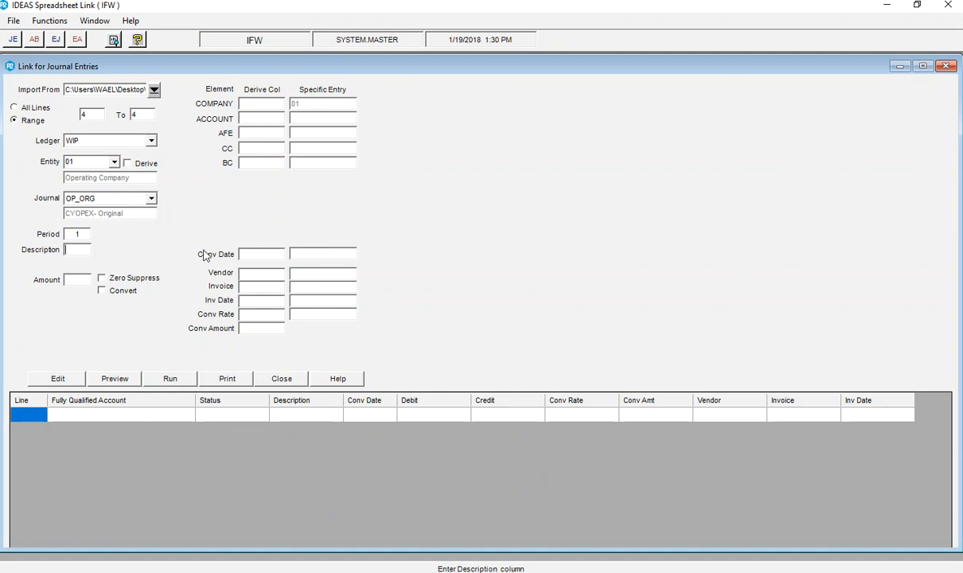
pyautogui.hotkey('alt', 'Tab')
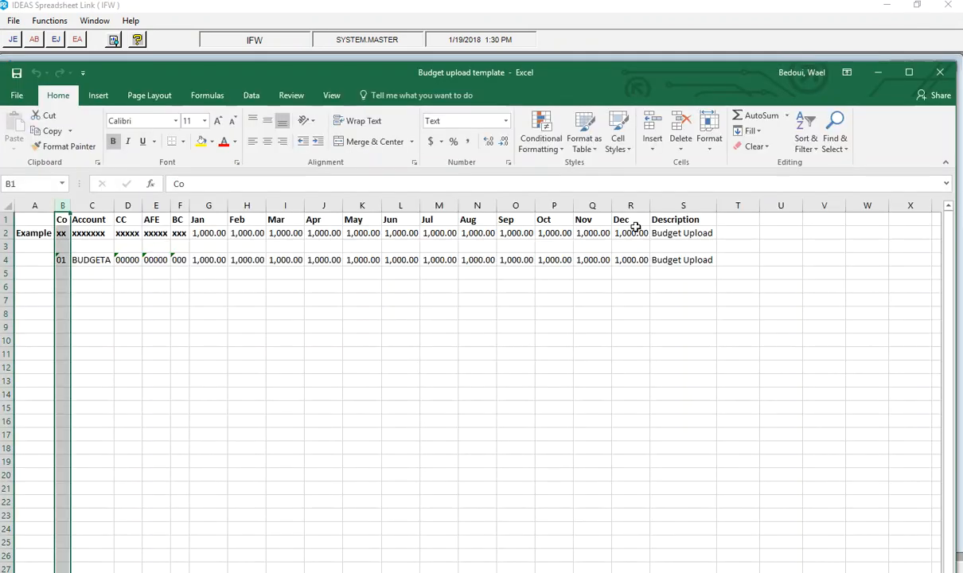
pyautogui.click(684, 206)
pyautogui.click(577, 45)
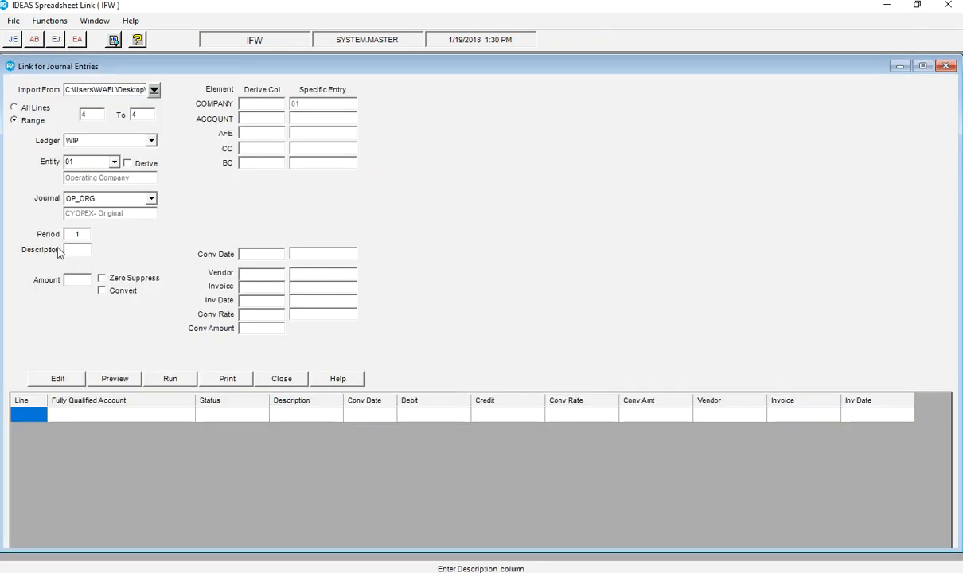
pyautogui.write('S')
# Step: Look up the Jan column in the budget workbook and enter G as the import's amount column
pyautogui.hotkey('alt', 'Tab')
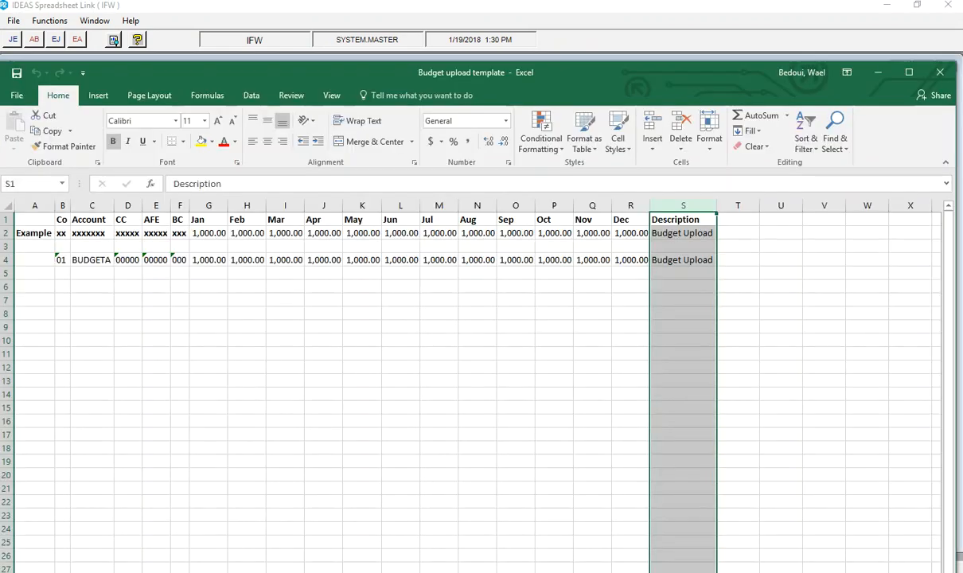
pyautogui.click(215, 203)
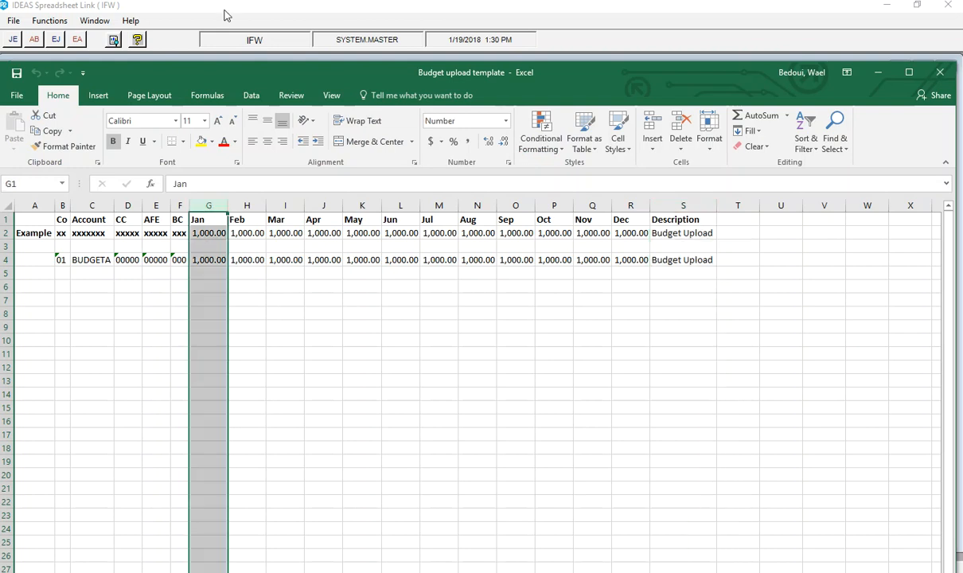
pyautogui.hotkey('alt', 'Tab')
pyautogui.write('G')
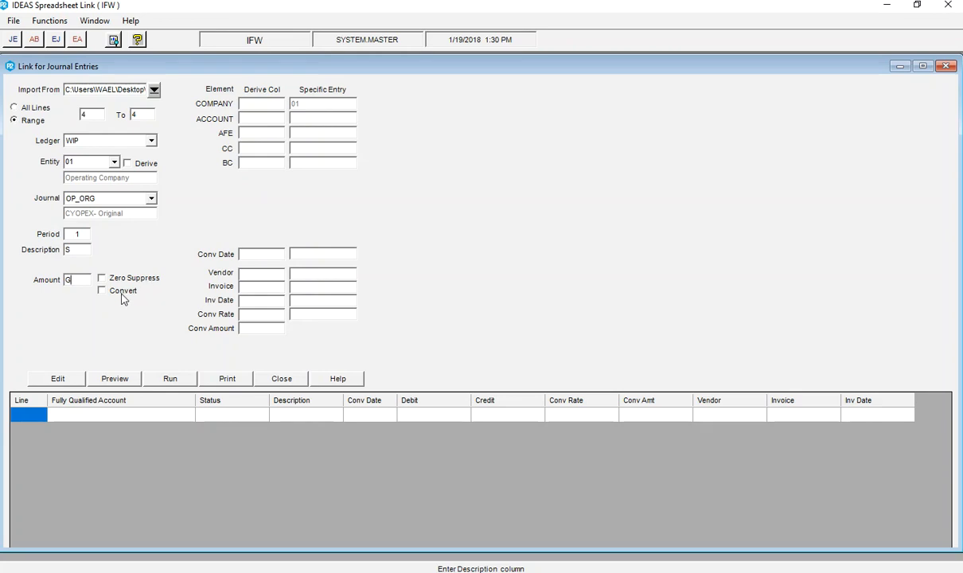
# Step: Check the workbook's element columns and set the derive columns to C for ACCOUNT, D for AFE, E for CC and F for BC
pyautogui.click(245, 109)
pyautogui.hotkey('alt', 'Tab')
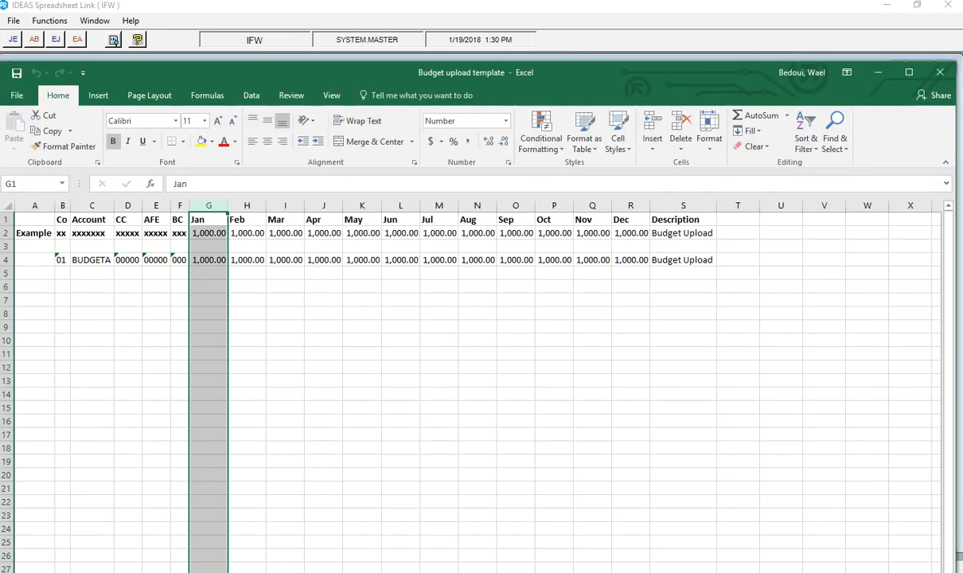
pyautogui.hotkey('alt', 'Tab')
pyautogui.press('Tab')
pyautogui.write('C')
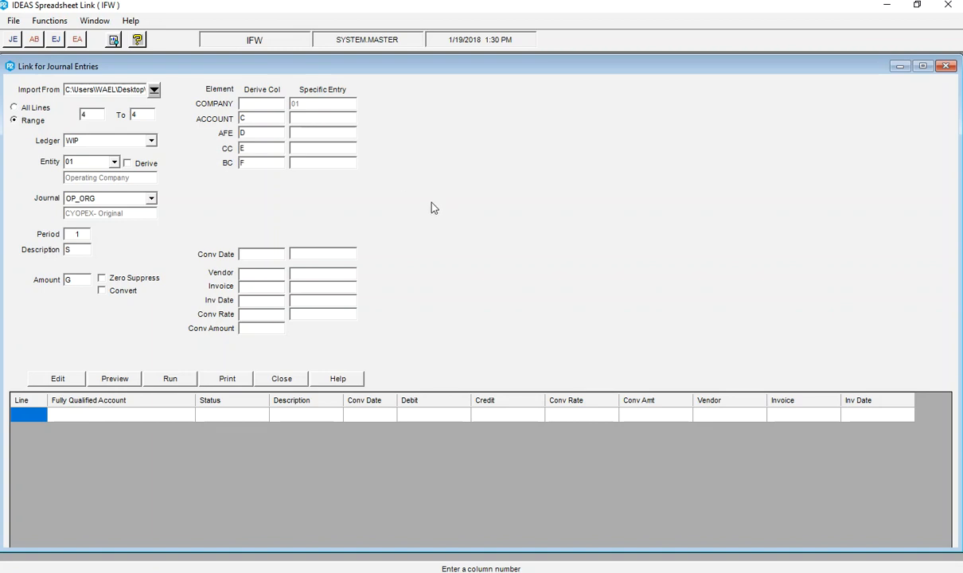
# Step: Set the specific conversion date to 01/31/2018, recheck the budget workbook, and preview the import
pyautogui.hotkey('alt', 'Tab')
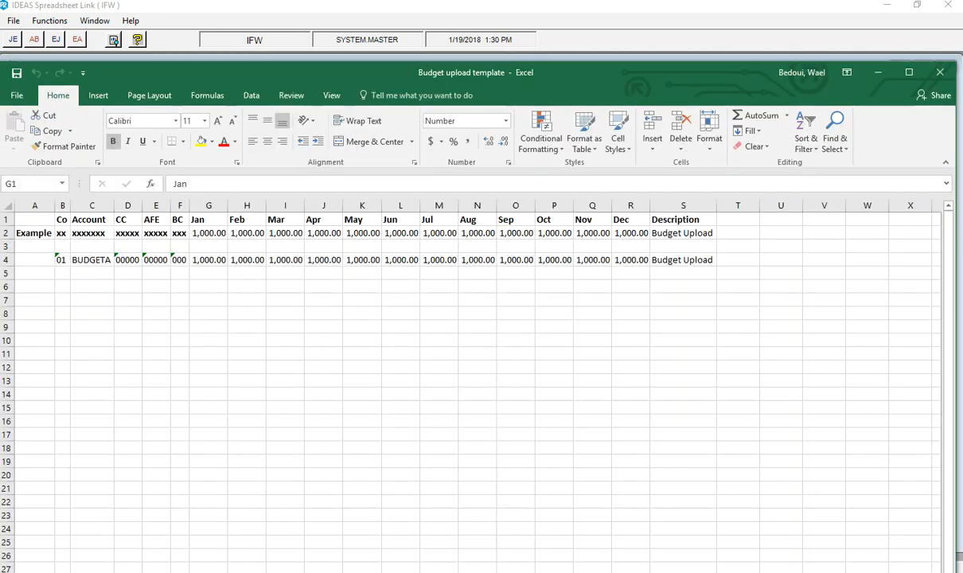
pyautogui.hotkey('alt', 'Tab')
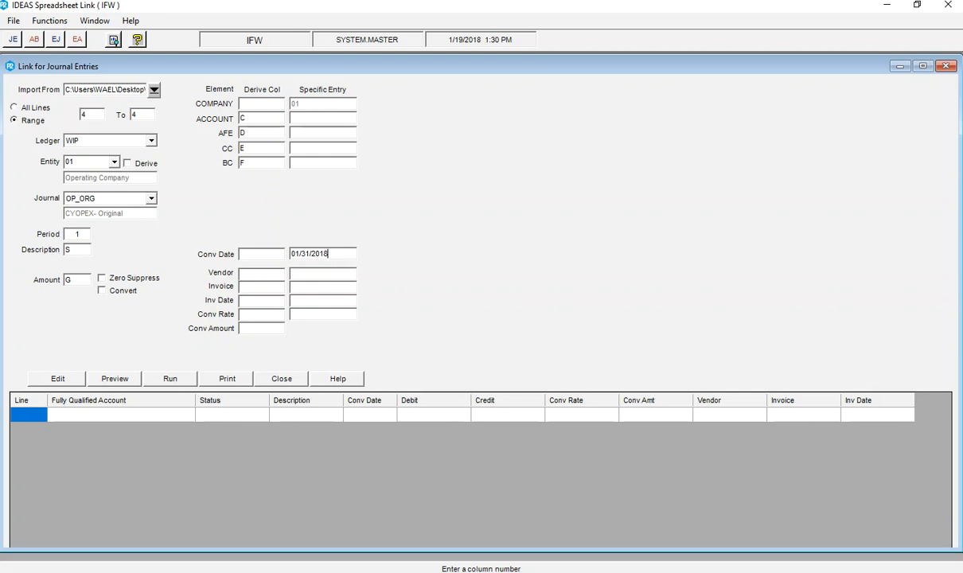
pyautogui.hotkey('alt', 'Tab')
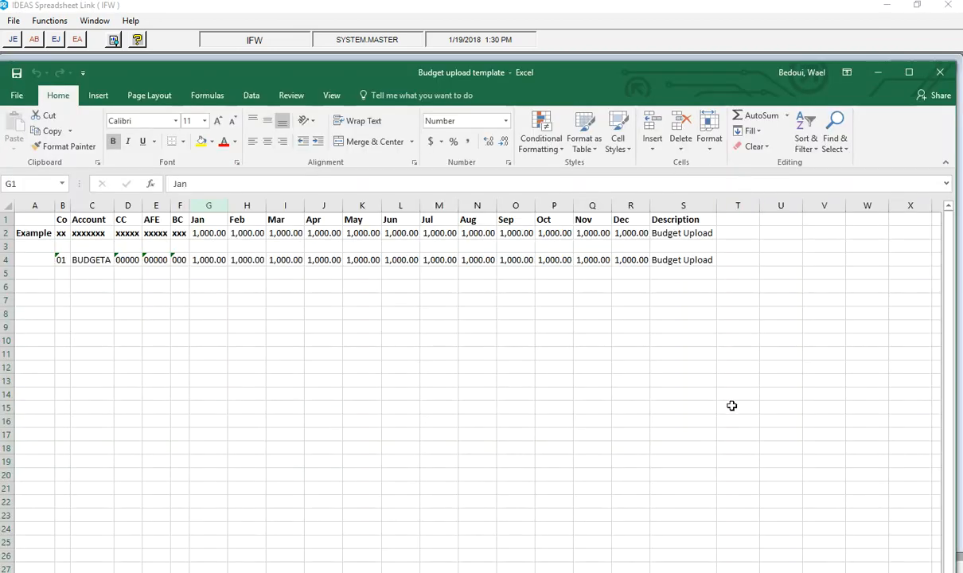
pyautogui.click(555, 16)
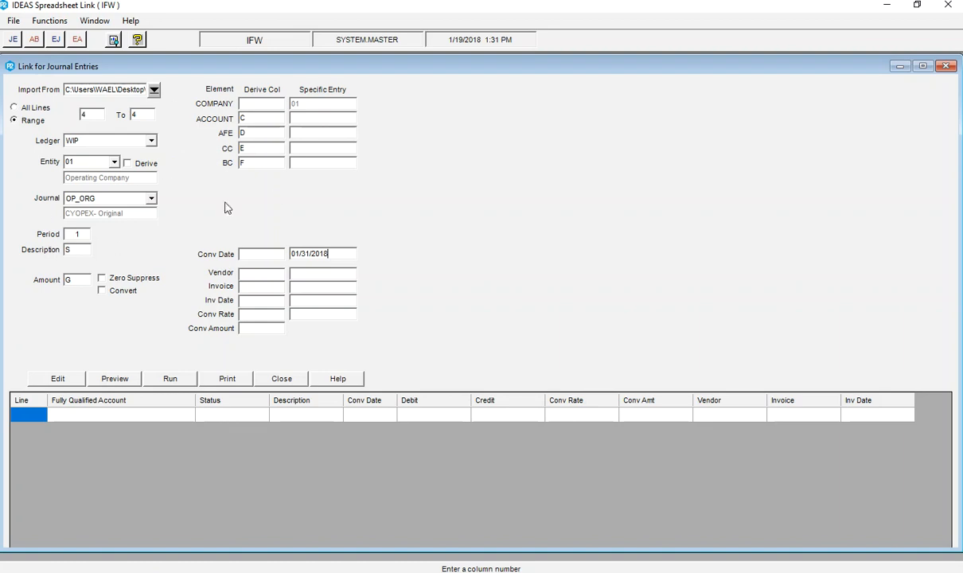
pyautogui.click(122, 382)
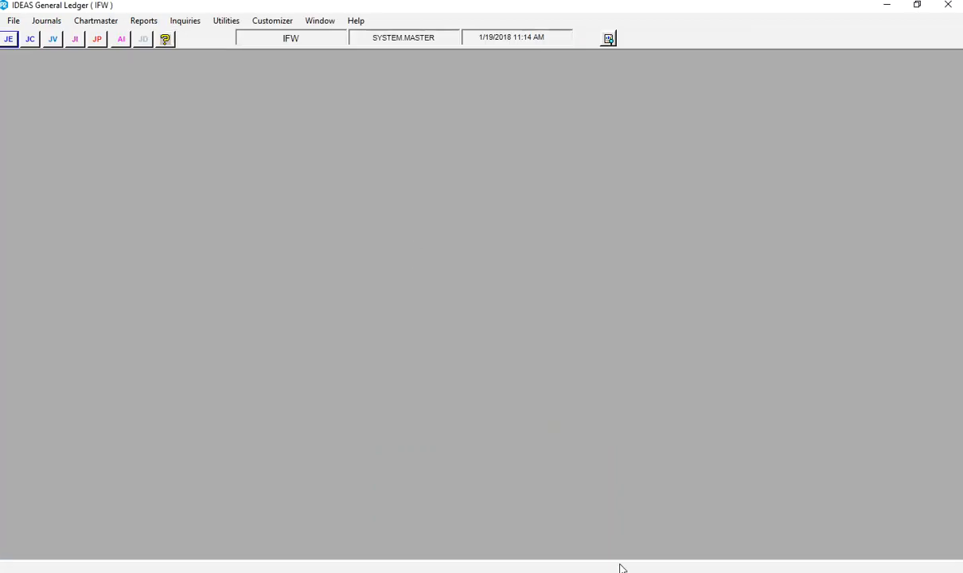
# Step: In General Ledger, open Xref Pair Setup for the WIP ledger, update and save the cross-reference pairs, and close it
pyautogui.click(270, 22)
pyautogui.click(283, 139)
pyautogui.click(80, 118)
pyautogui.click(75, 142)
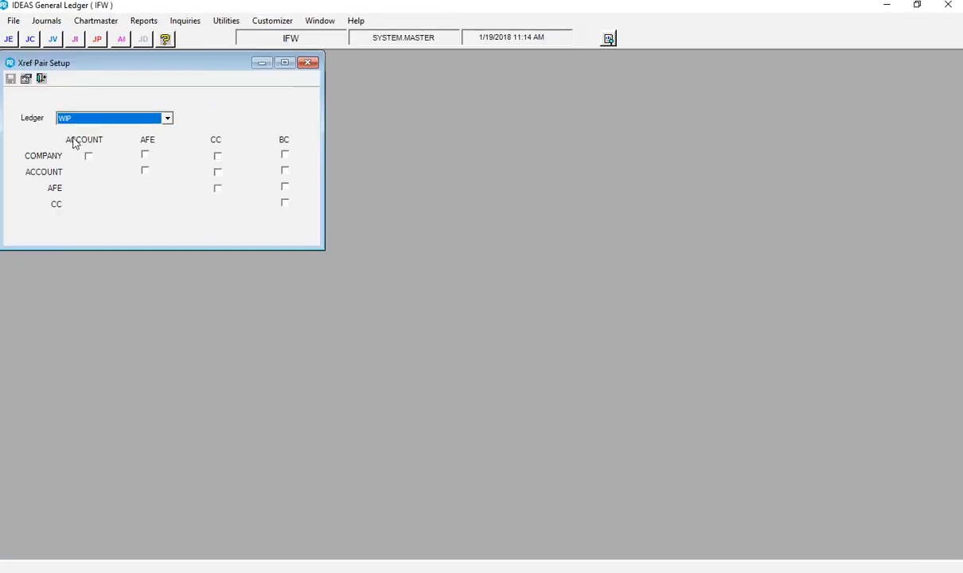
pyautogui.click(25, 78)
pyautogui.click(10, 78)
pyautogui.click(509, 341)
pyautogui.click(43, 79)
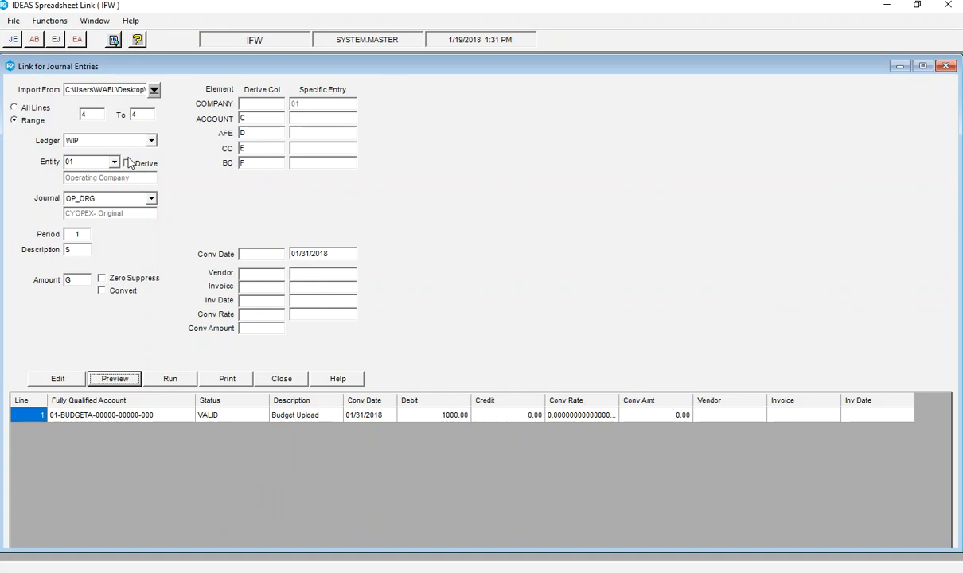
# Step: Rerun the import preview in Spreadsheet Link and widen the Status column temporarily to read the line's full status
pyautogui.click(117, 379)
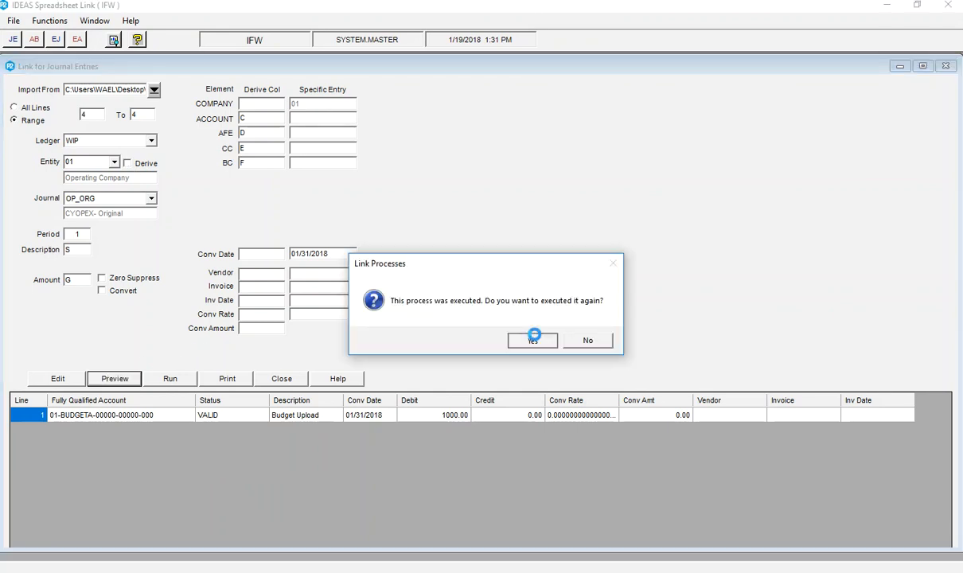
pyautogui.click(532, 338)
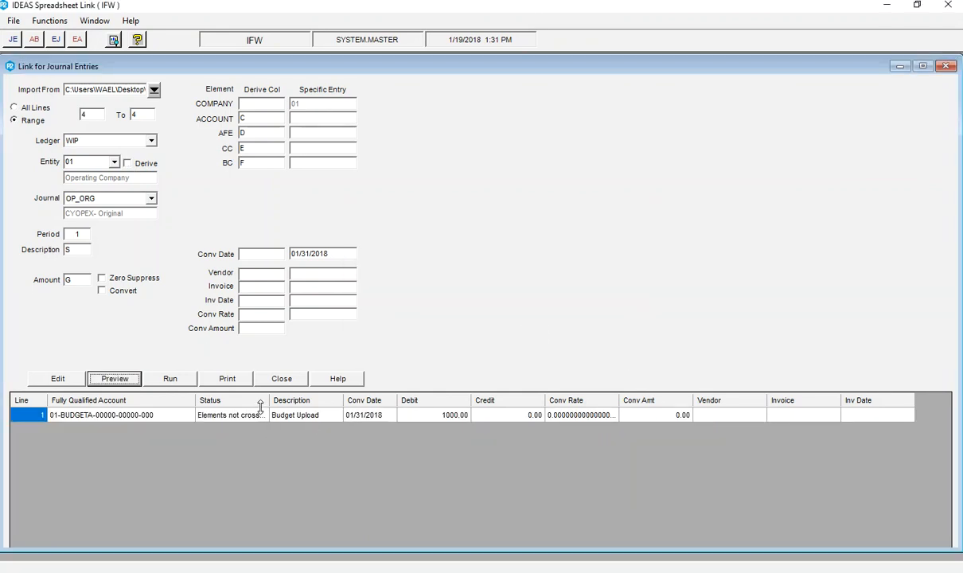
pyautogui.moveTo(268, 400); pyautogui.dragTo(475, 400)
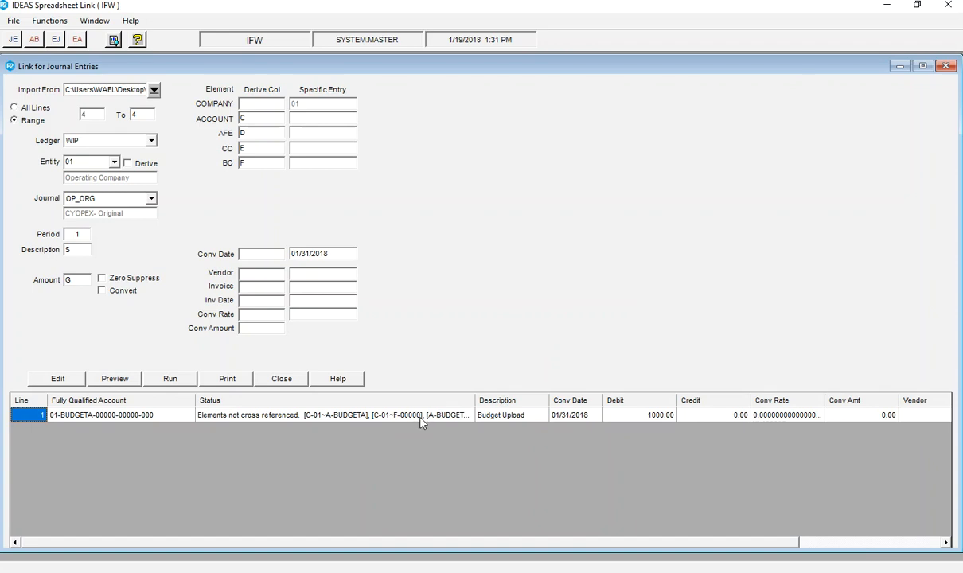
pyautogui.moveTo(475, 400); pyautogui.dragTo(264, 399)
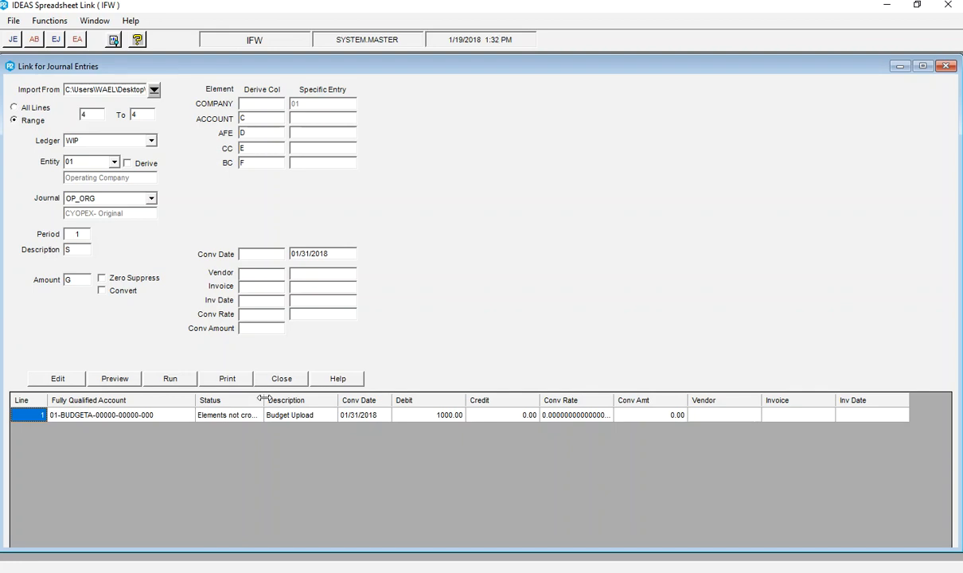
# Step: Run the import into the OP_ORG journal, then close the Linked Batches report and the journal entries link
pyautogui.click(174, 380)
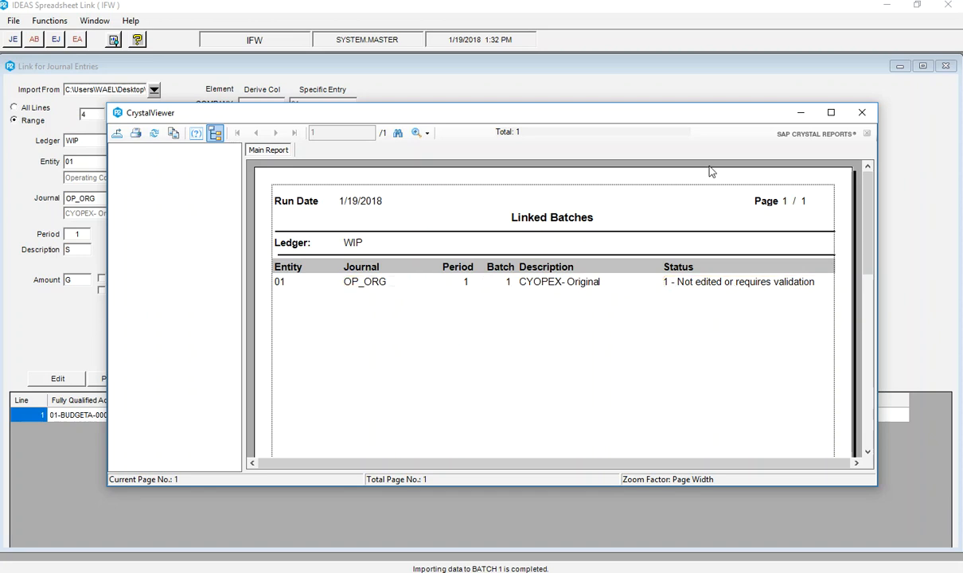
pyautogui.click(863, 116)
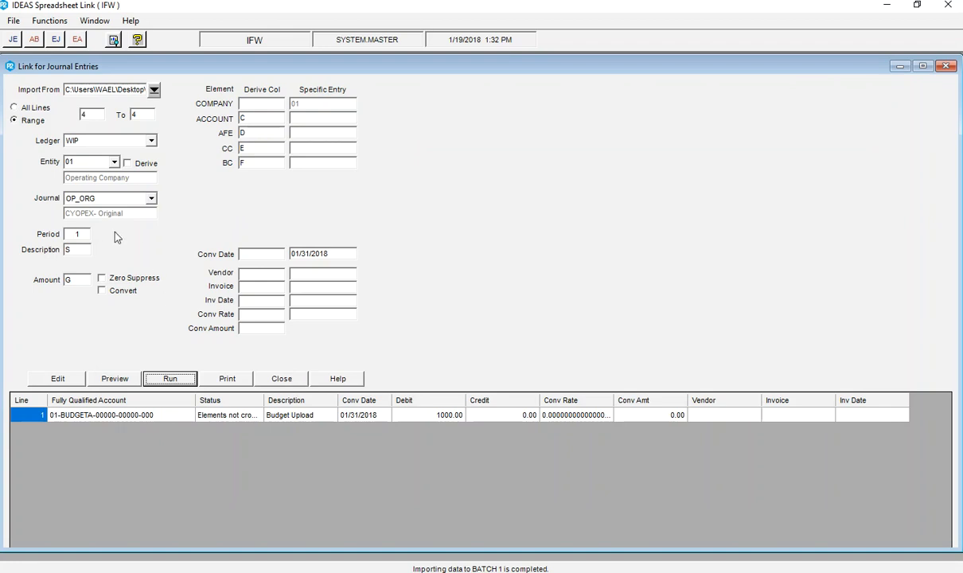
pyautogui.click(283, 380)
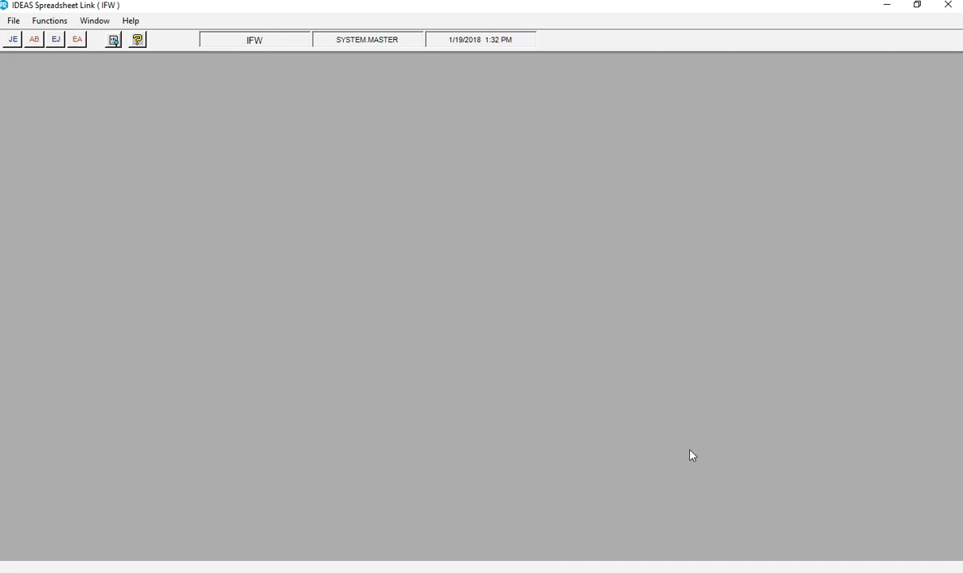
# Step: Switch to General Ledger and open Quick Batch Xref with ledger WIP and entity 01
pyautogui.click(640, 571)
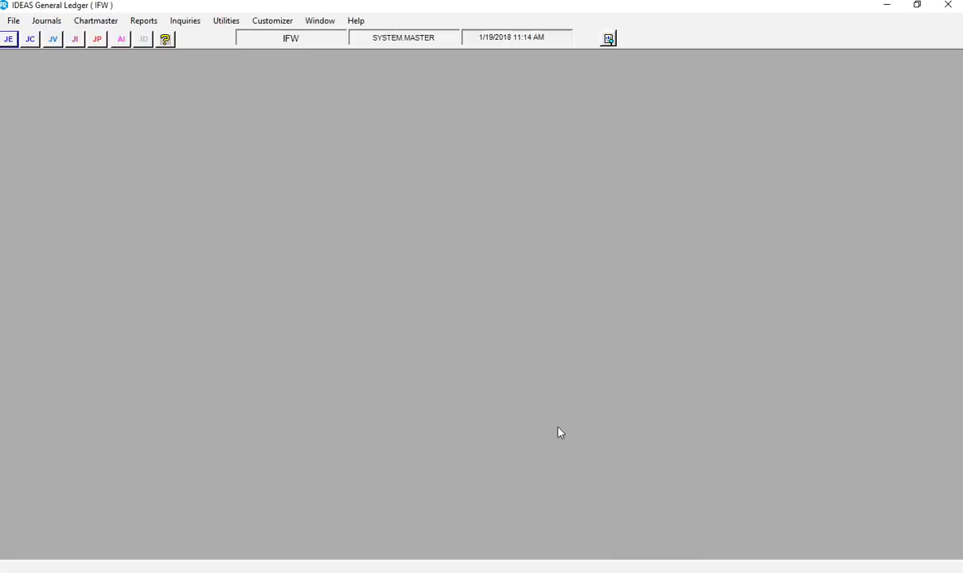
pyautogui.click(228, 25)
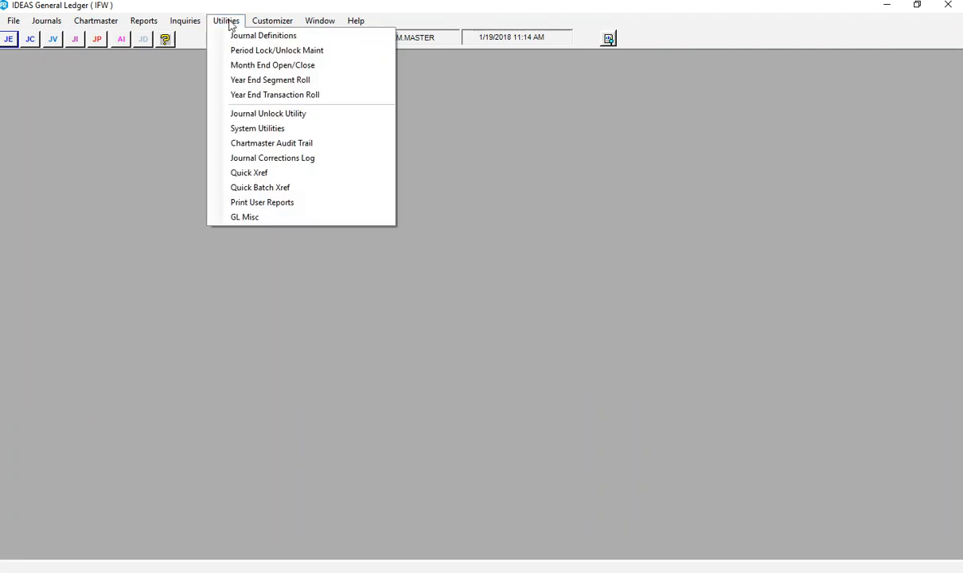
pyautogui.click(272, 188)
pyautogui.click(168, 93)
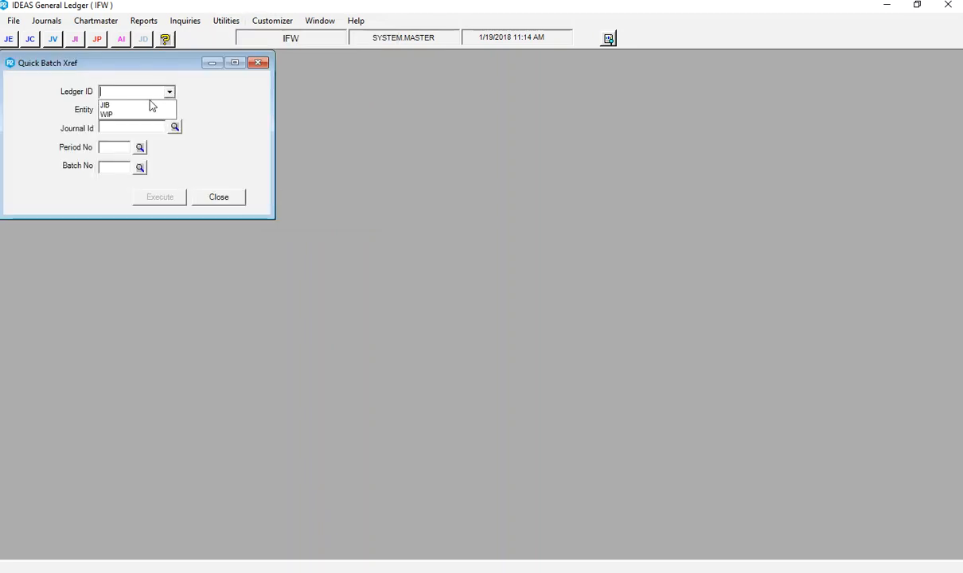
pyautogui.click(130, 116)
pyautogui.click(170, 110)
pyautogui.click(119, 119)
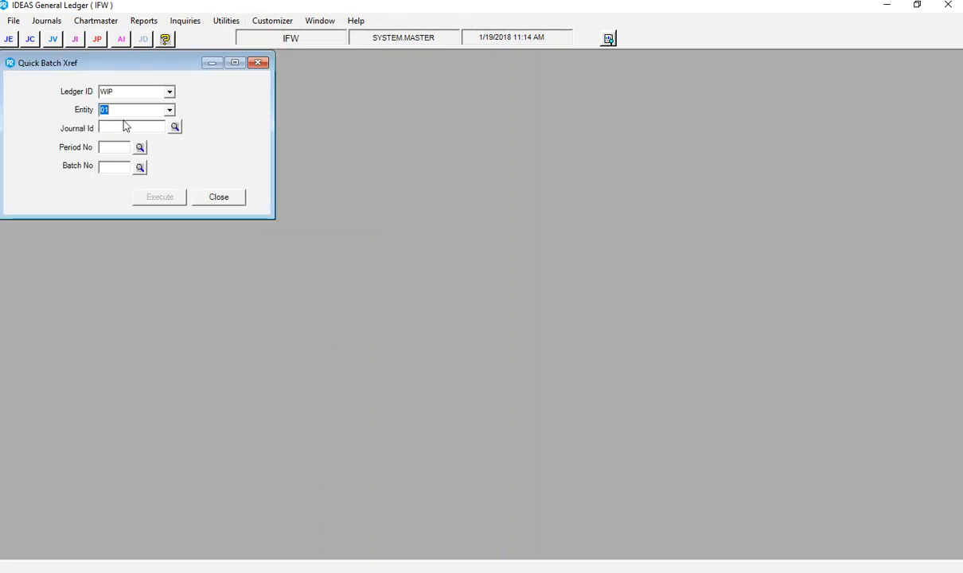
# Step: Choose the OP_ORG journal and period 1 for the batch cross-reference
pyautogui.click(175, 127)
pyautogui.click(148, 194)
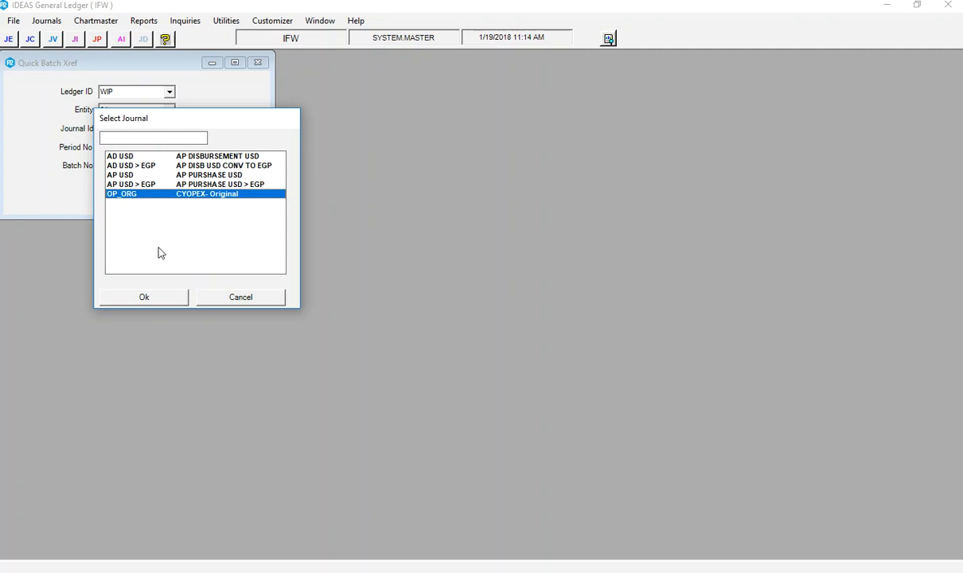
pyautogui.click(159, 299)
pyautogui.click(141, 148)
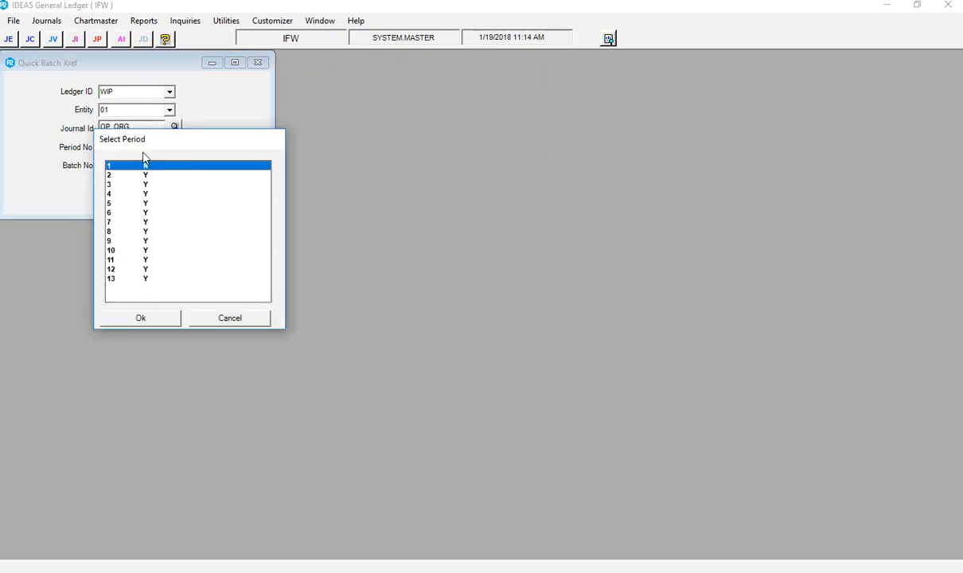
pyautogui.click(148, 318)
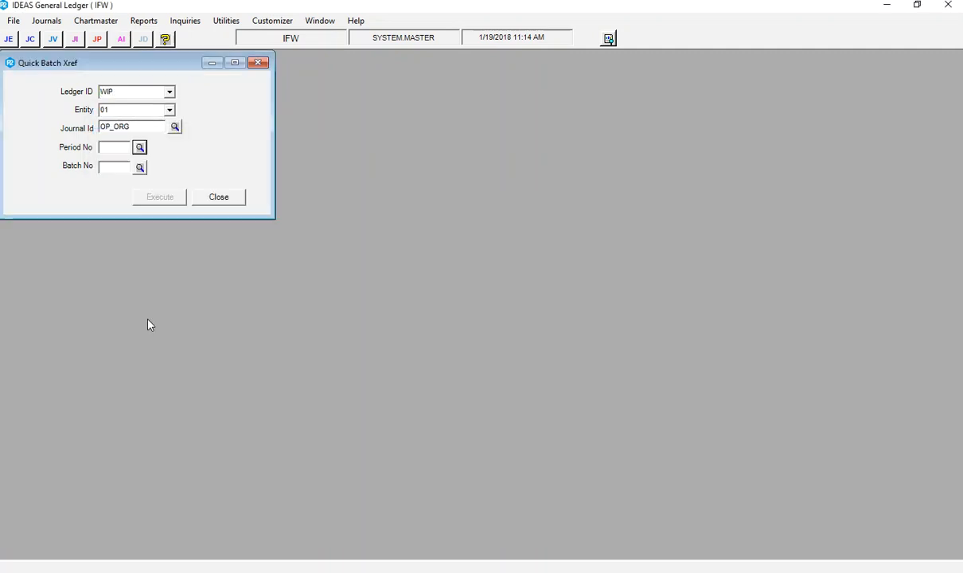
# Step: Select batch 1, execute the batch cross-reference, and close its report and the Quick Batch Xref window
pyautogui.click(140, 168)
pyautogui.click(148, 322)
pyautogui.click(169, 204)
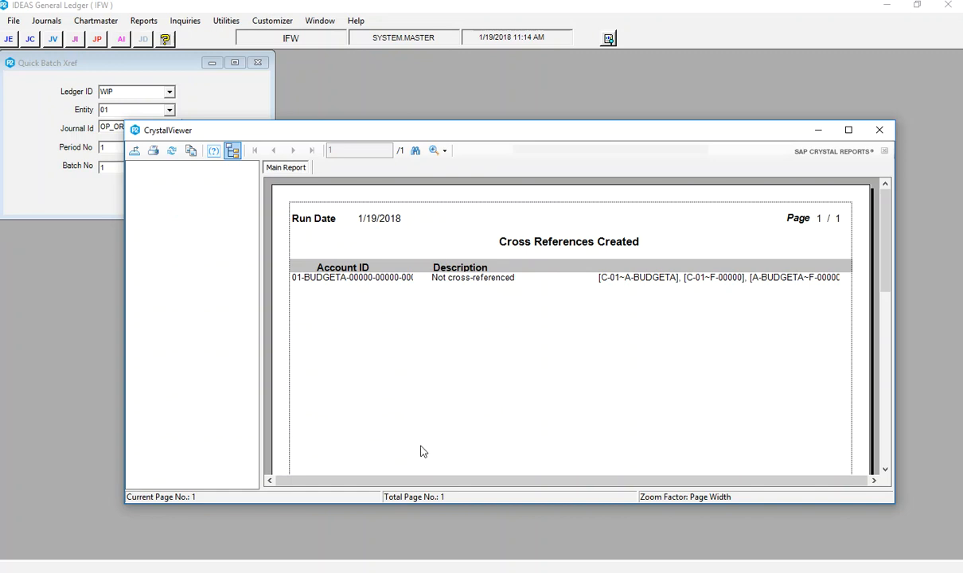
pyautogui.click(881, 133)
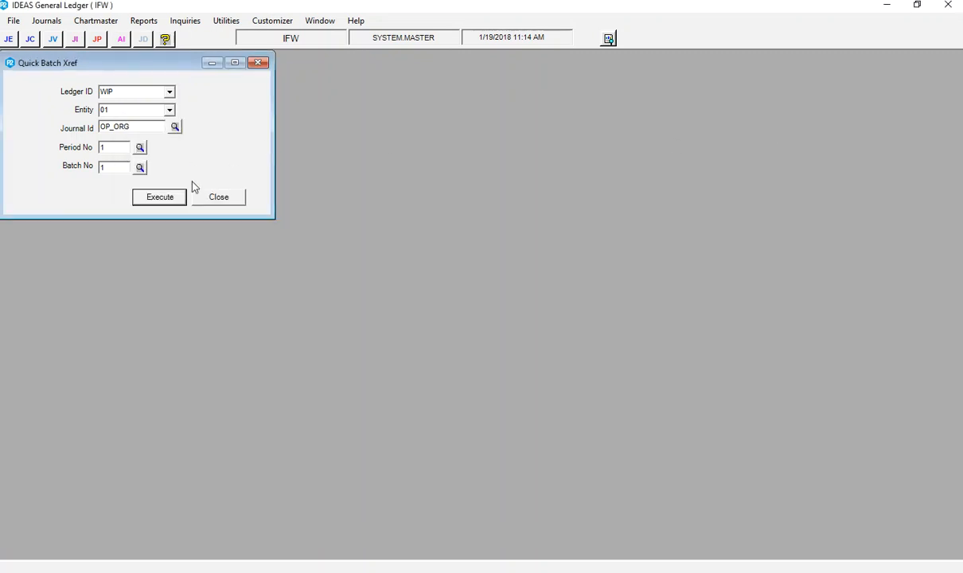
pyautogui.click(212, 199)
# Step: Open Journal Entry Account Validation and choose ledger WIP, entity 01 and journal OP_ORG
pyautogui.click(46, 20)
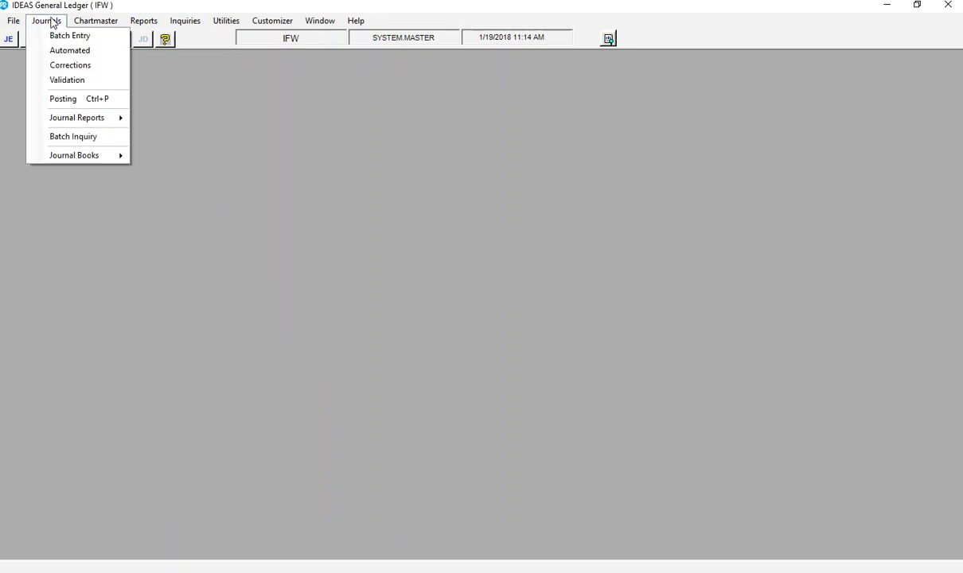
pyautogui.moveTo(100, 125)
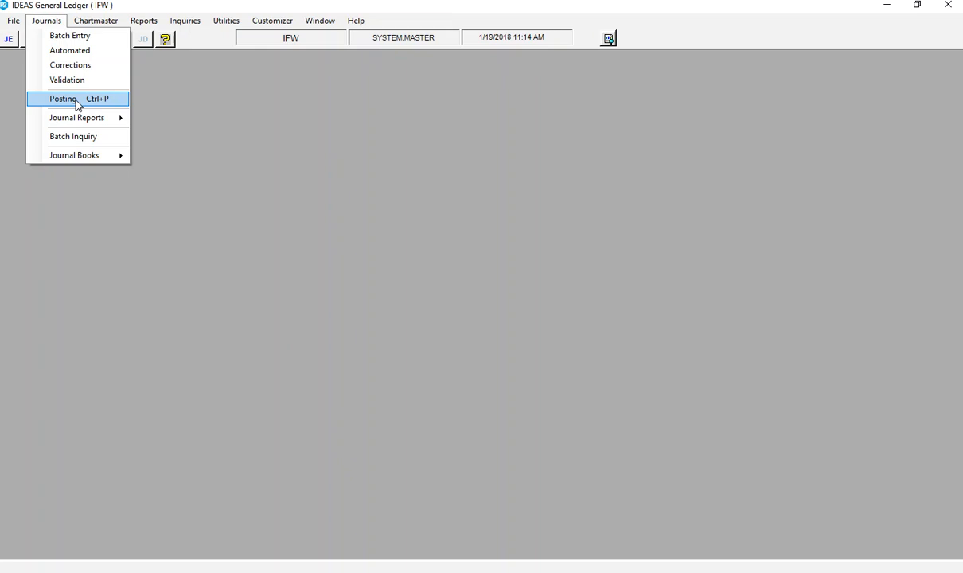
pyautogui.click(54, 80)
pyautogui.click(160, 92)
pyautogui.click(132, 112)
pyautogui.click(153, 112)
pyautogui.write('01')
pyautogui.press('Tab')
pyautogui.click(162, 127)
pyautogui.click(128, 199)
pyautogui.click(142, 301)
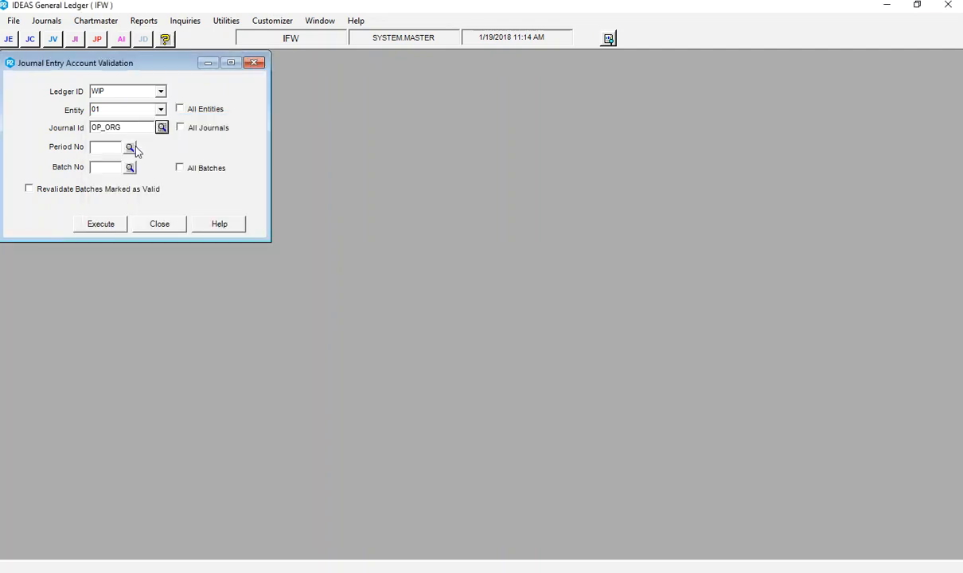
# Step: Validate period 1, batch 1 of the OP_ORG journal, then close the control report and the validation window
pyautogui.click(131, 148)
pyautogui.click(146, 321)
pyautogui.click(129, 167)
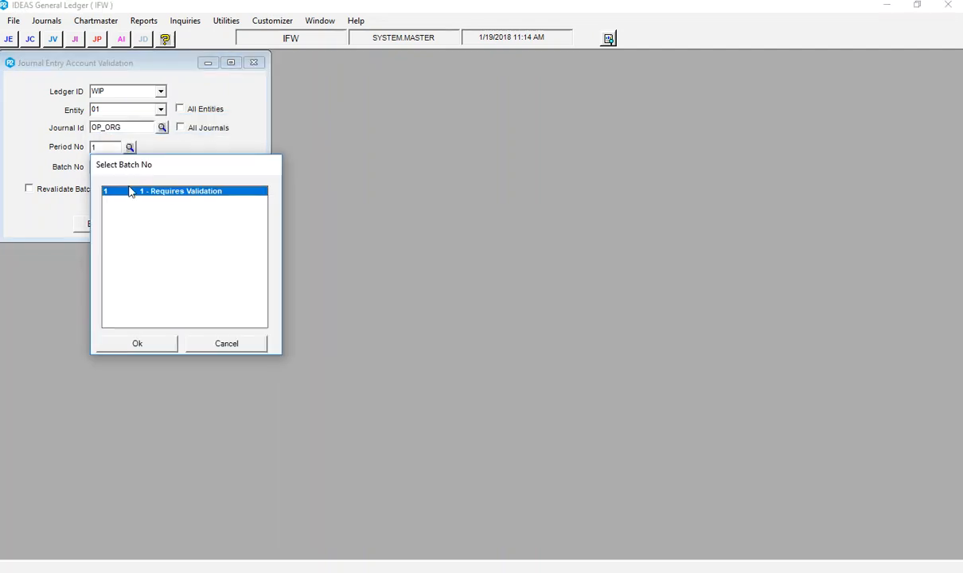
pyautogui.click(154, 348)
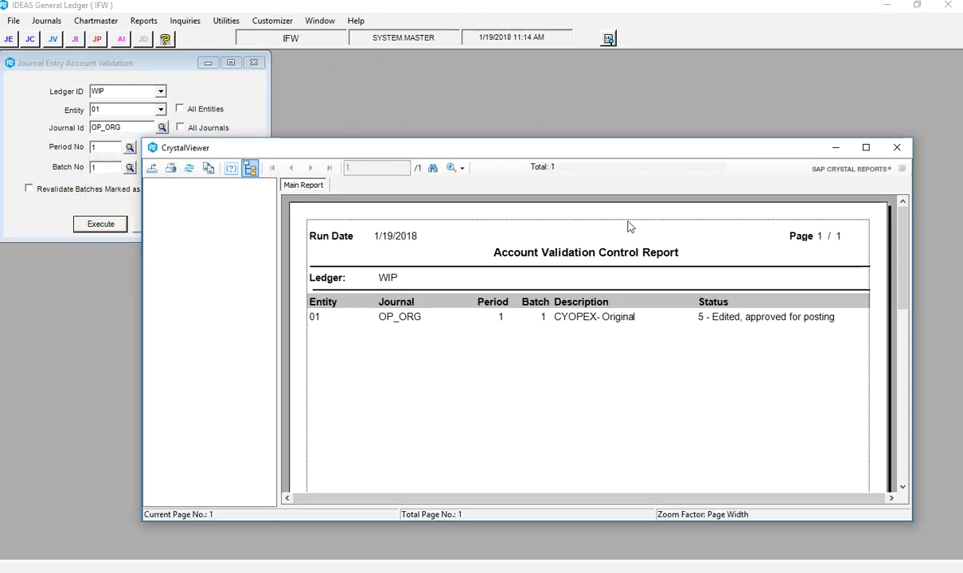
pyautogui.click(890, 155)
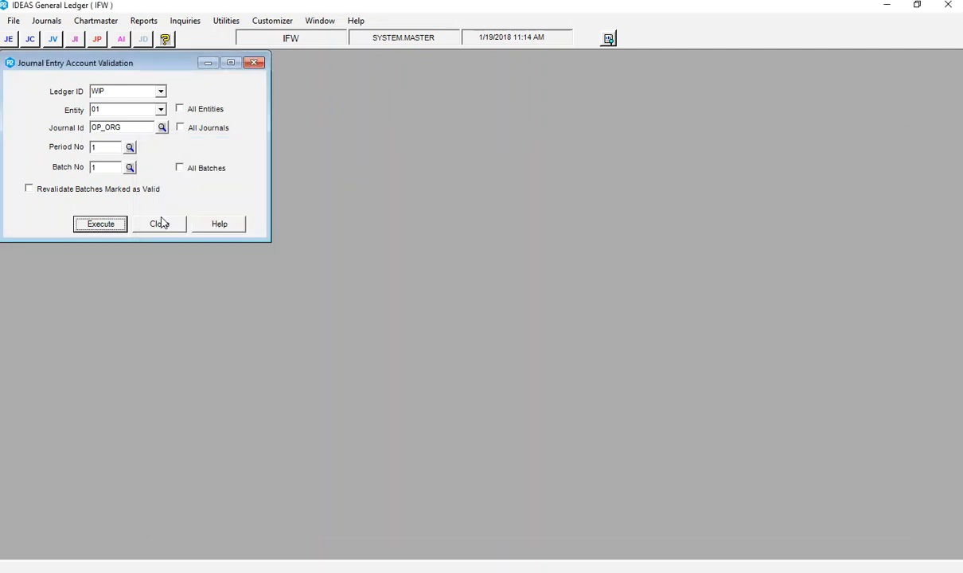
pyautogui.click(162, 224)
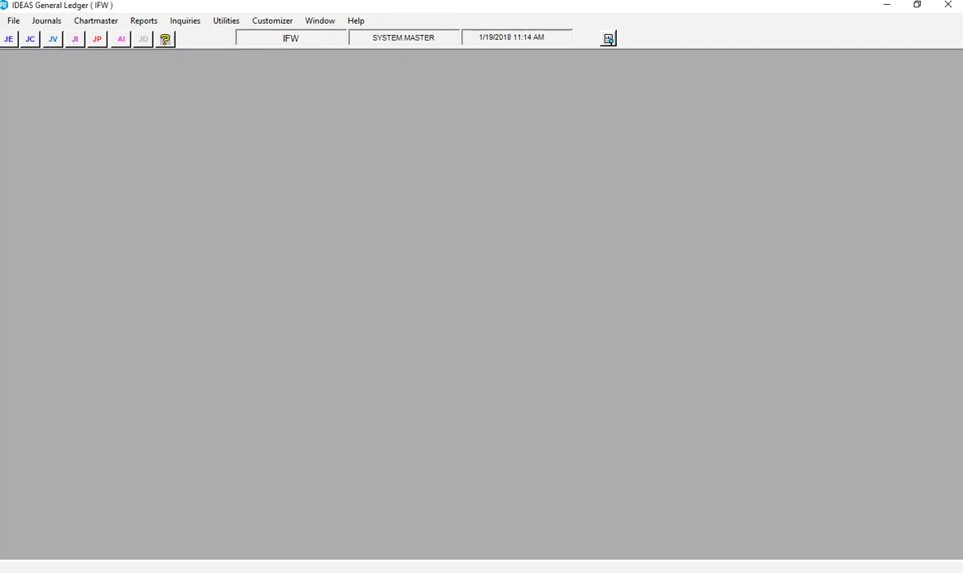
# Step: Open Journal Entry Posting and choose ledger WIP, entity 01 and journal OP_ORG
pyautogui.click(97, 38)
pyautogui.click(151, 97)
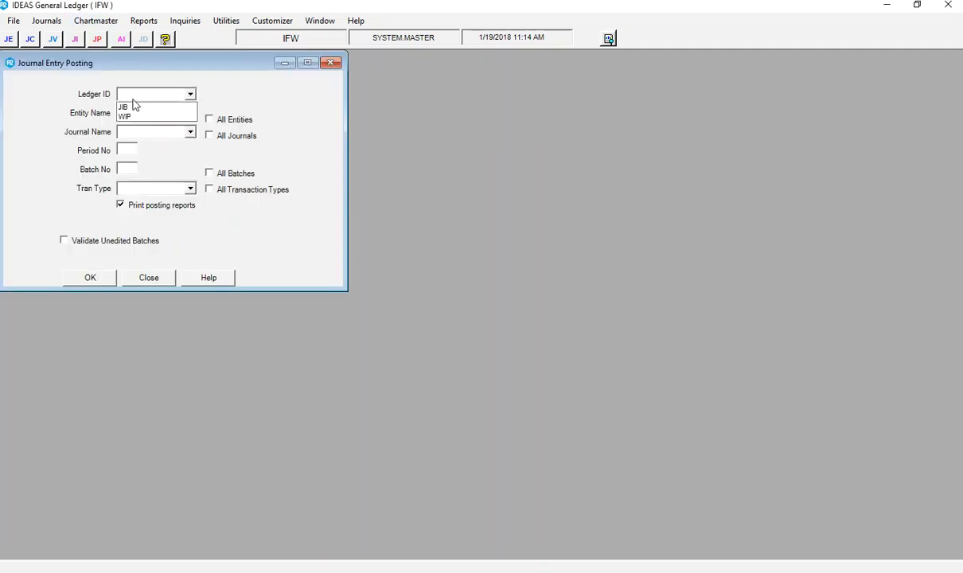
pyautogui.click(161, 117)
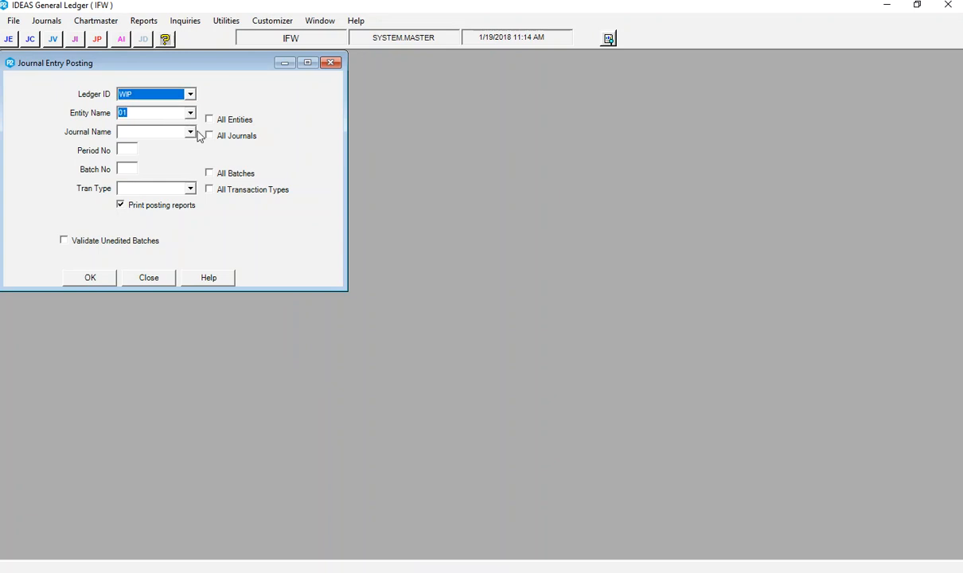
pyautogui.click(190, 131)
pyautogui.moveTo(195, 157); pyautogui.dragTo(191, 193)
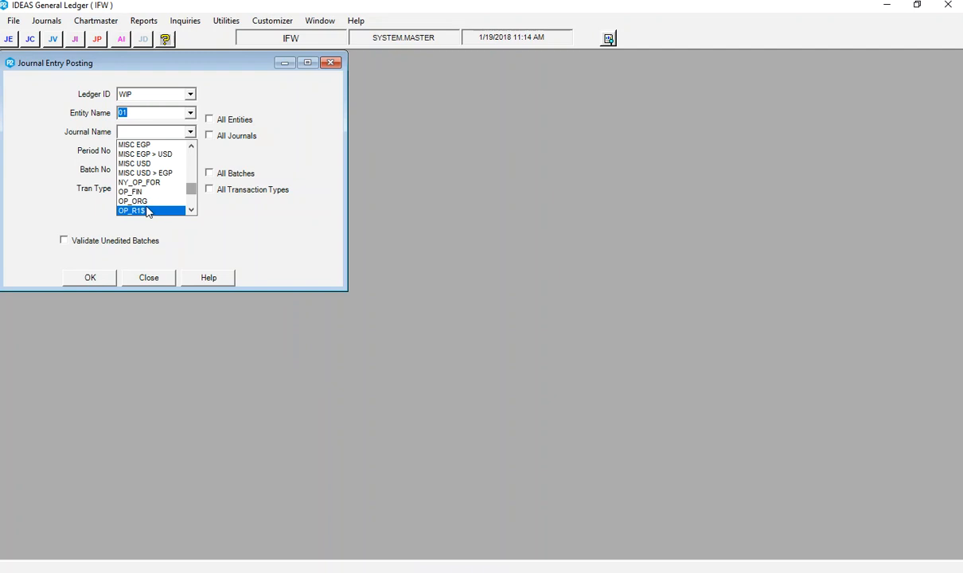
pyautogui.click(140, 202)
# Step: Post period 1, batch 1 with the print posting reports option off, then close the control report and posting window
pyautogui.click(129, 149)
pyautogui.write('1')
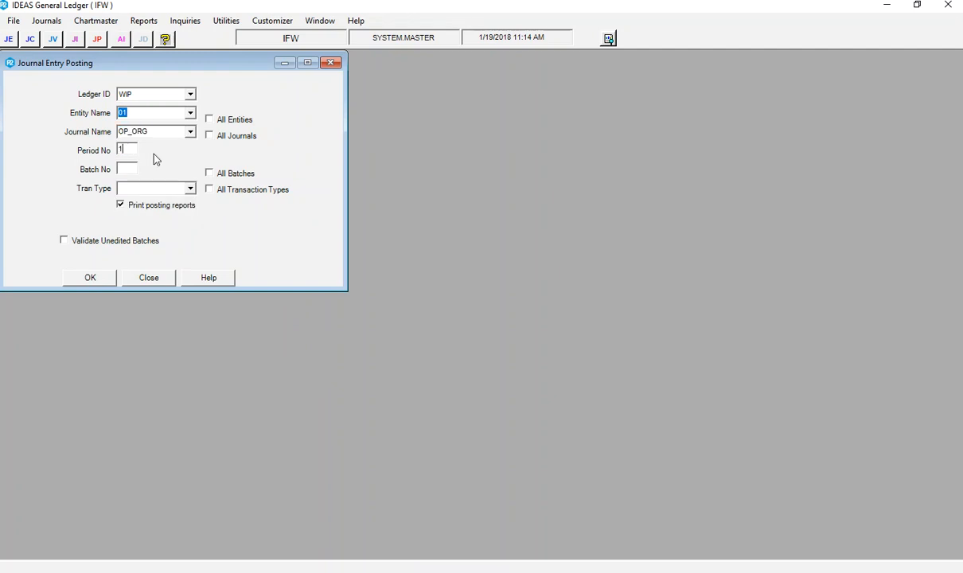
pyautogui.click(129, 168)
pyautogui.write('1')
pyautogui.click(121, 205)
pyautogui.click(91, 278)
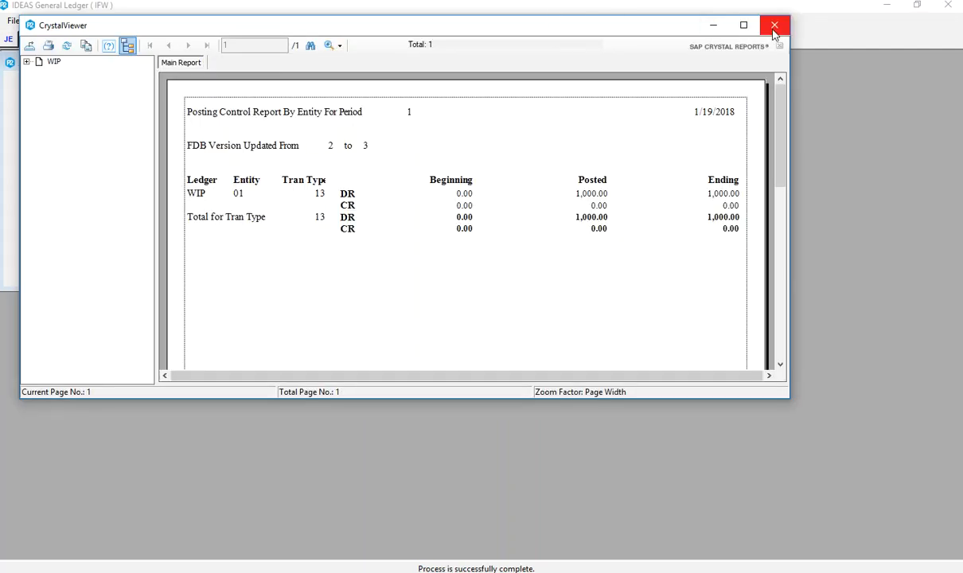
pyautogui.click(774, 27)
pyautogui.click(149, 278)
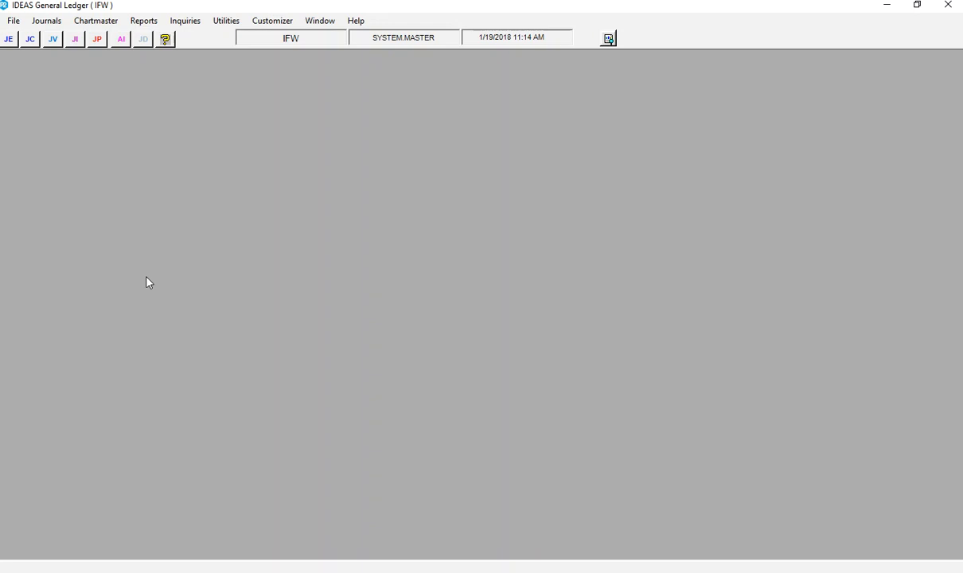
# Step: Open the TESTJIB definition in Trial Balance Report and set its segment to CYOPEX- Original
pyautogui.click(187, 23)
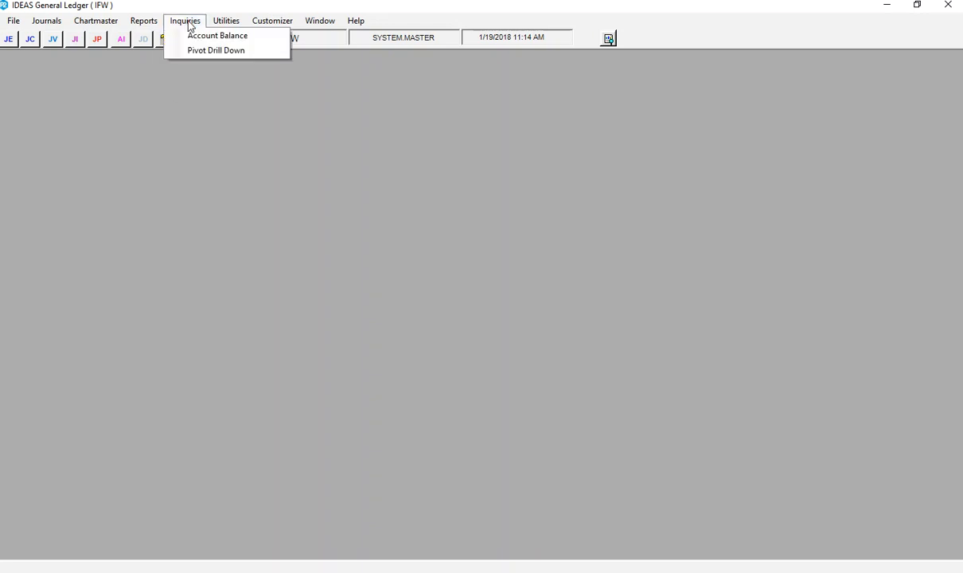
pyautogui.moveTo(151, 24)
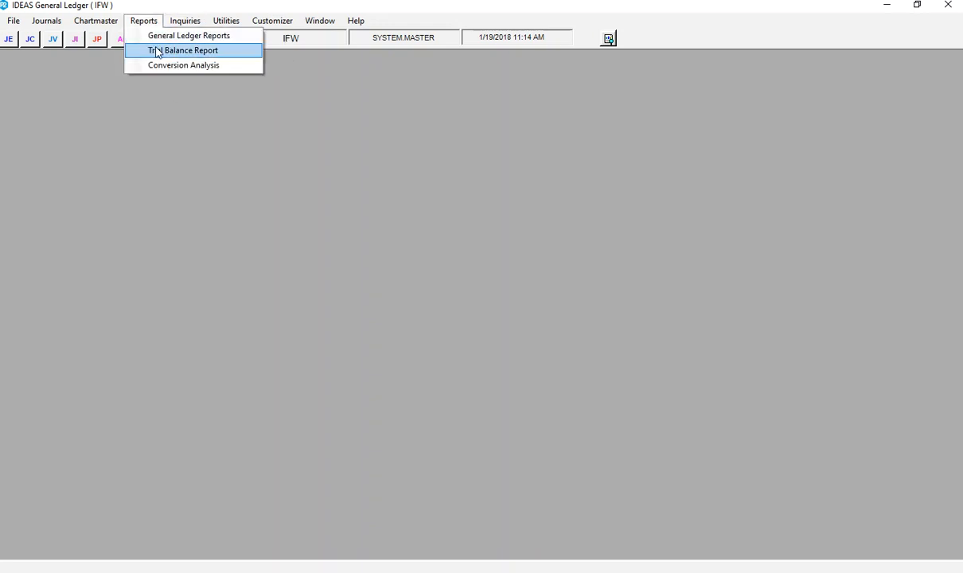
pyautogui.click(157, 51)
pyautogui.click(135, 200)
pyautogui.click(527, 212)
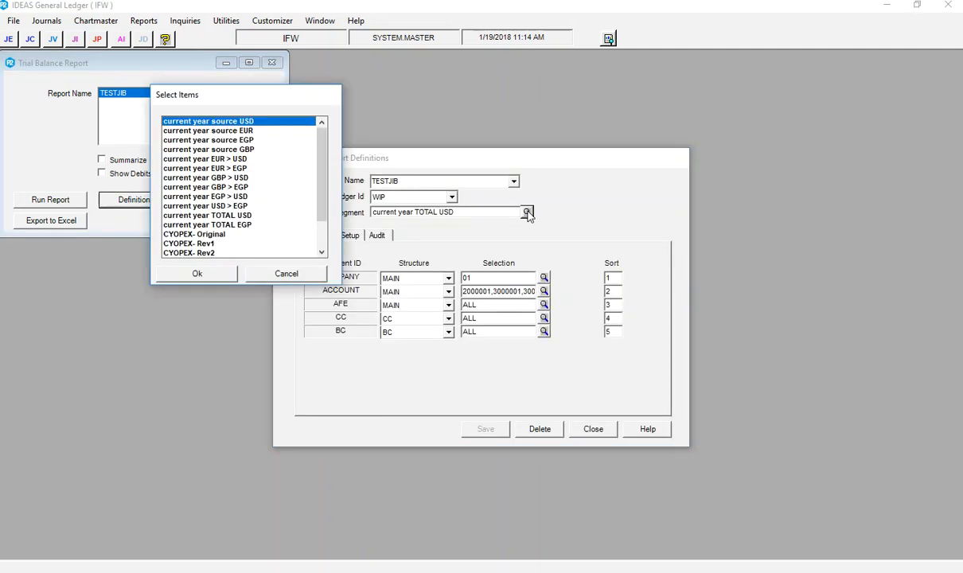
pyautogui.scroll(-2, 301, 176)
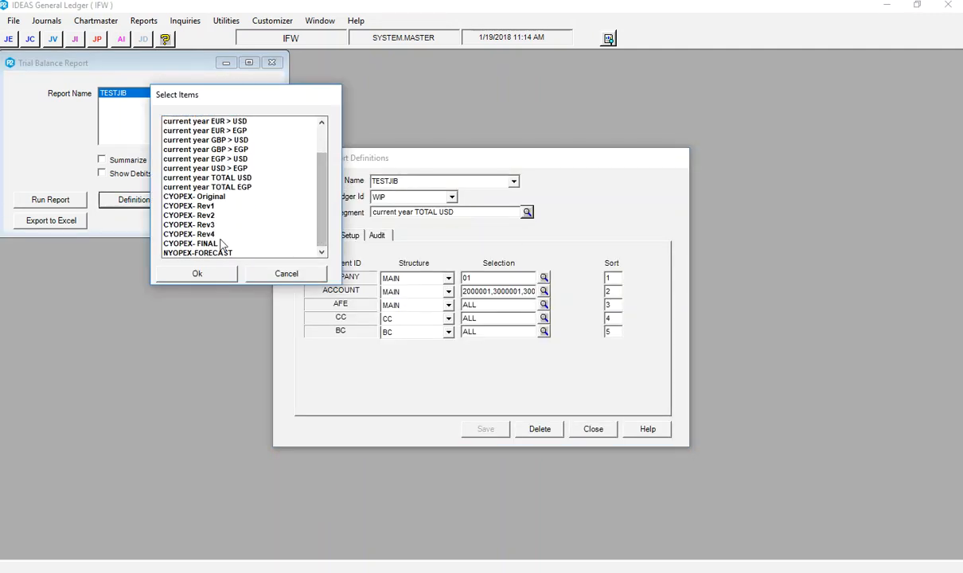
pyautogui.click(196, 197)
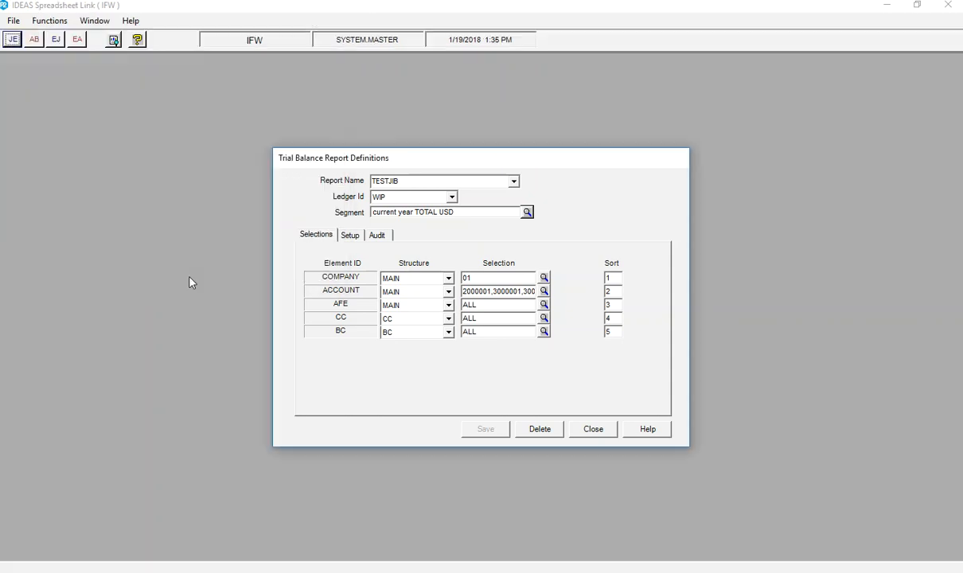
# Step: Set the report definition's ACCOUNT selection to ALL and its period to 1
pyautogui.click(544, 291)
pyautogui.click(737, 310)
pyautogui.click(548, 427)
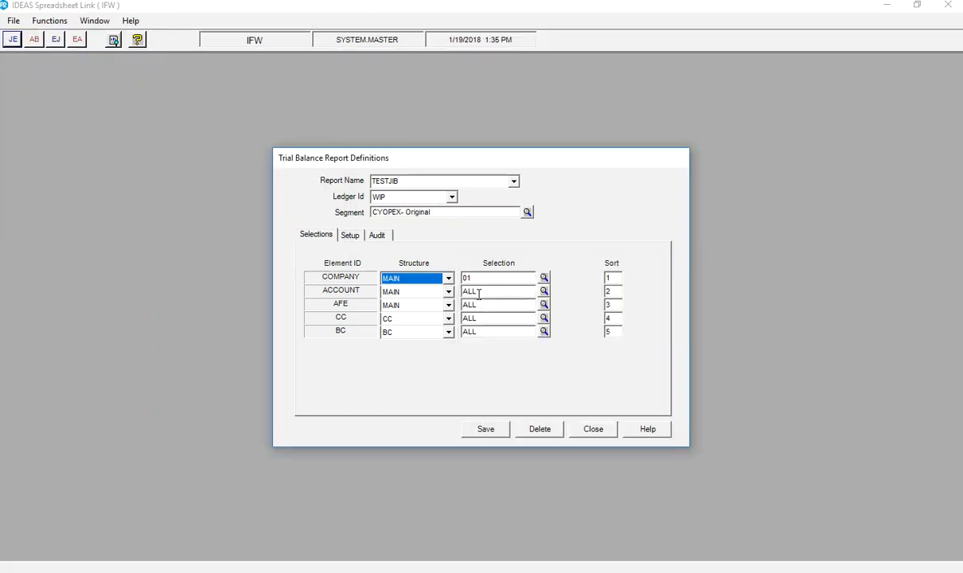
pyautogui.click(350, 235)
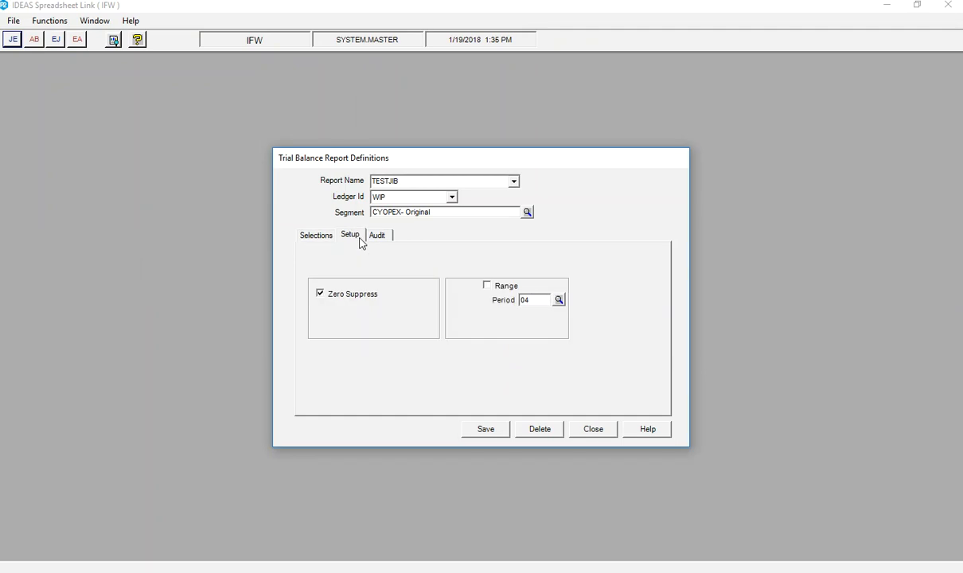
pyautogui.click(561, 302)
pyautogui.click(213, 137)
pyautogui.click(231, 279)
# Step: Save and close the report definition, then run the TESTJIB trial balance report
pyautogui.click(484, 430)
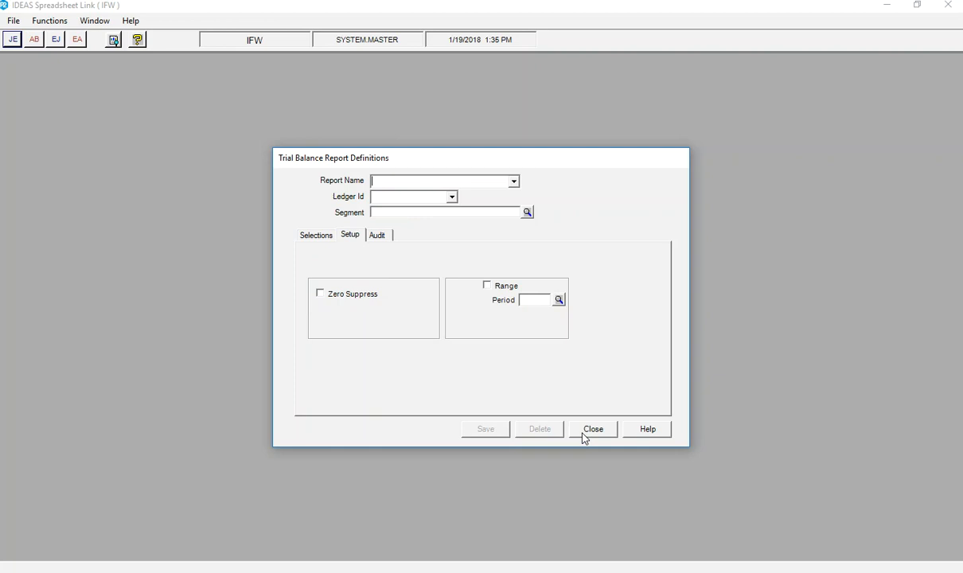
pyautogui.click(591, 431)
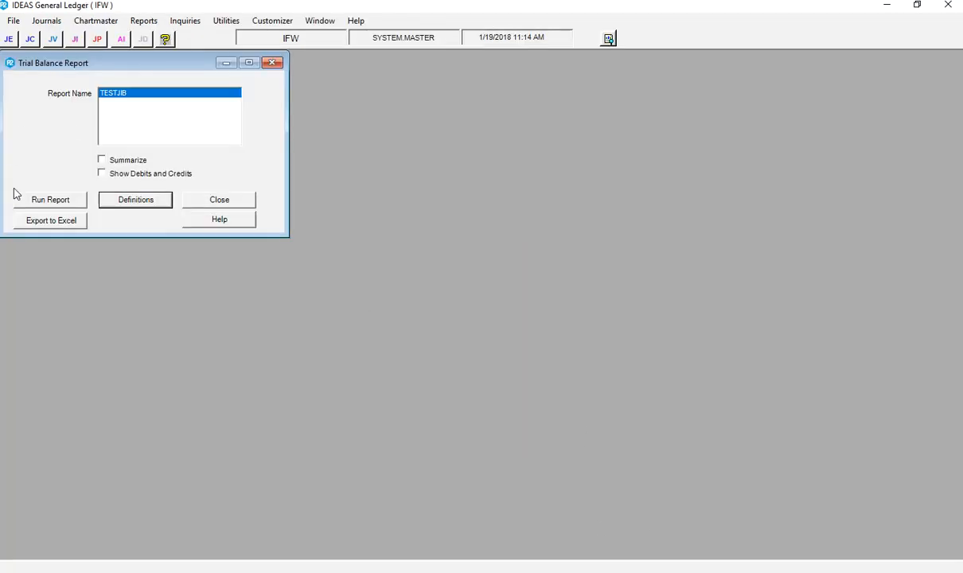
pyautogui.click(49, 199)
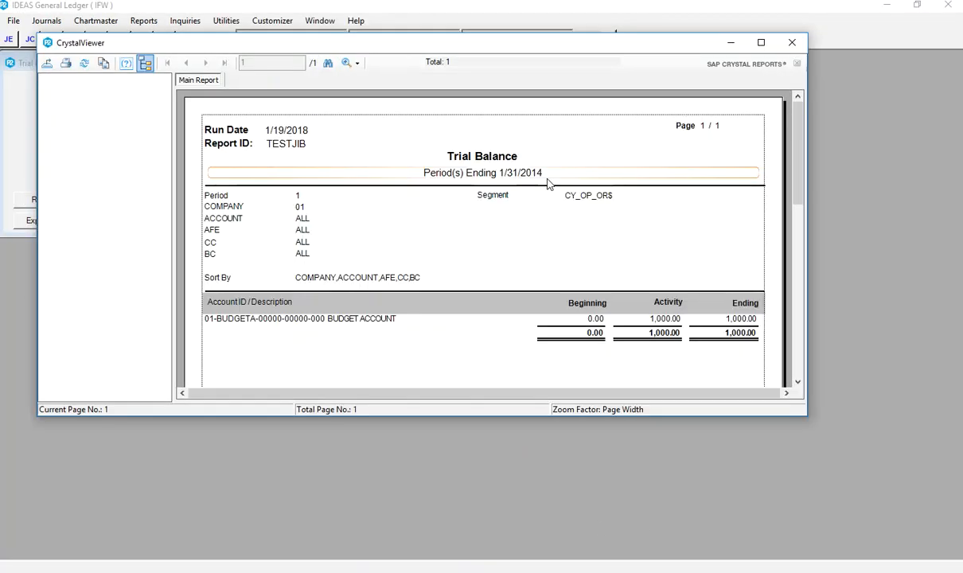